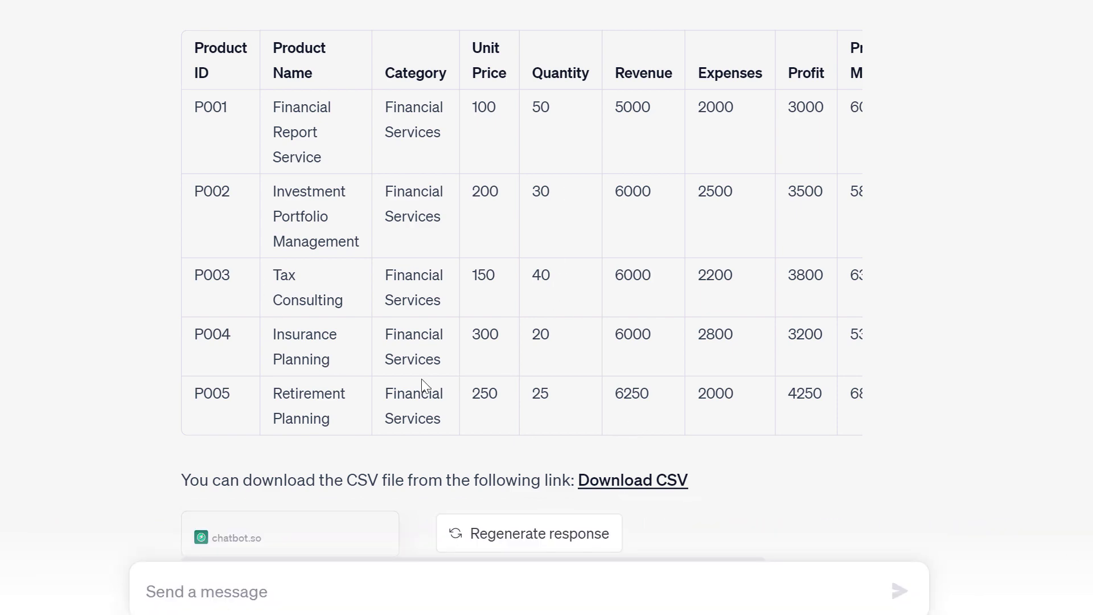
- Highlight the financial services table and nearby reply text, then clear the selection
scroll(421, 385, "up", 2)
scroll(421, 382, "down", 2)
left_click_drag(188, 46, 896, 347)
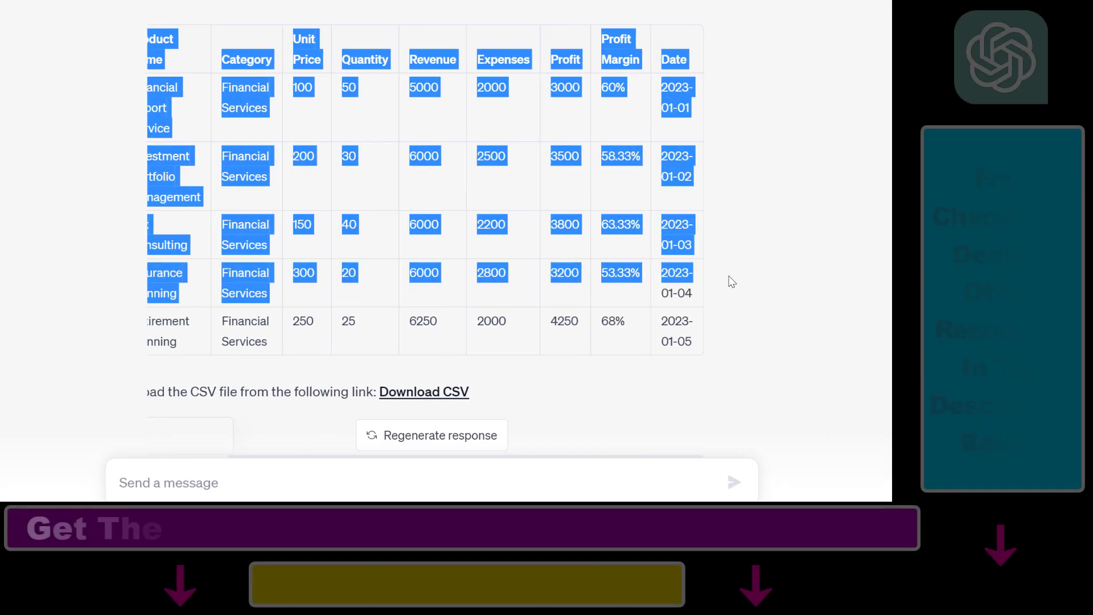
left_click_drag(733, 282, 279, 276)
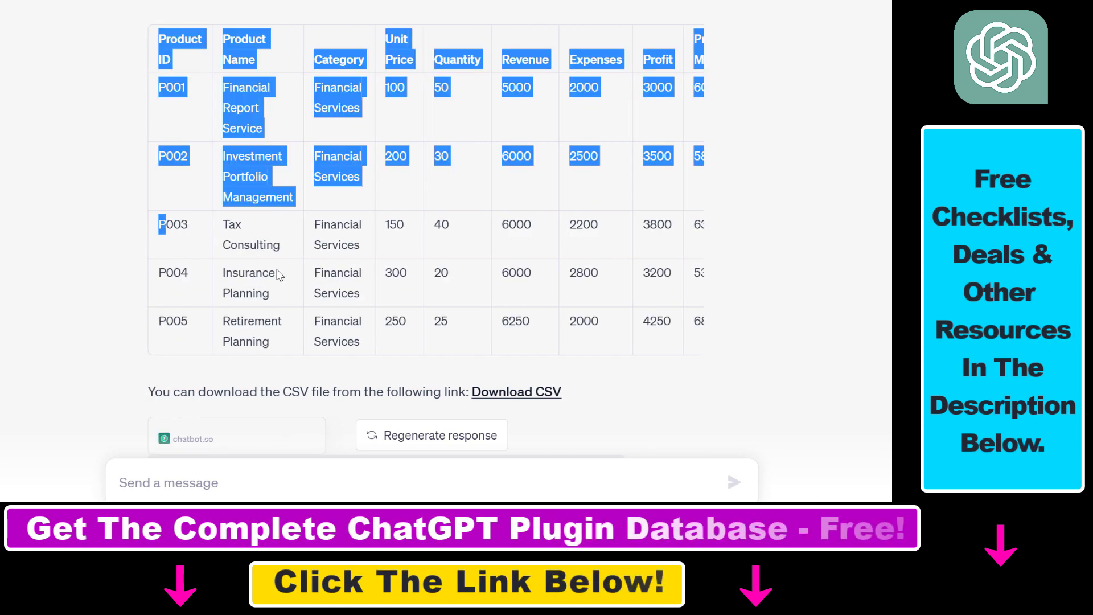
left_click(535, 160)
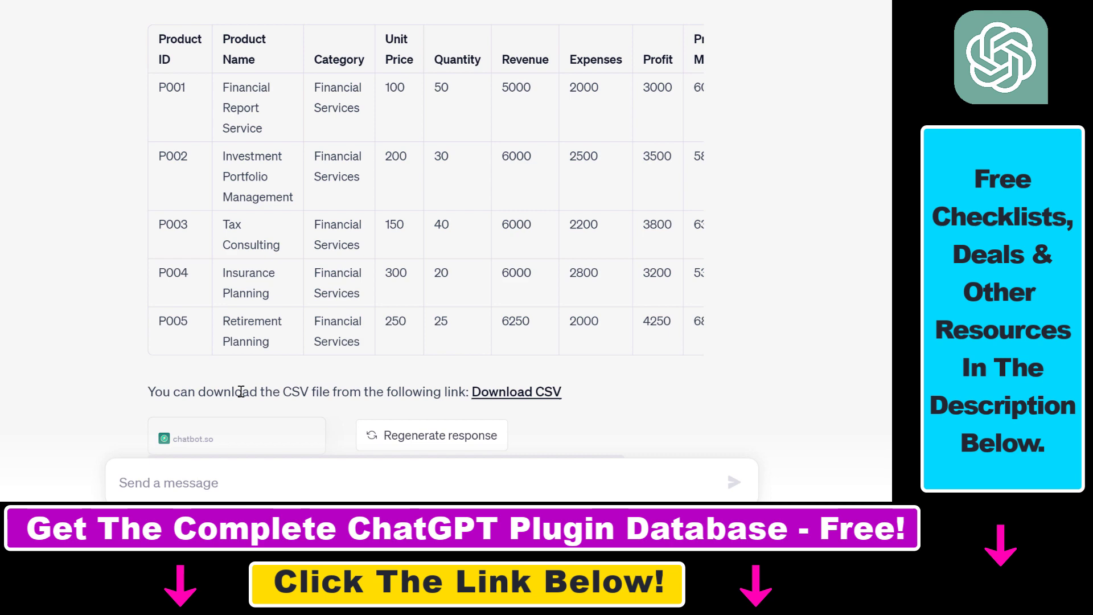
scroll(298, 391, "down", 2)
left_click_drag(121, 293, 362, 285)
left_click(241, 288)
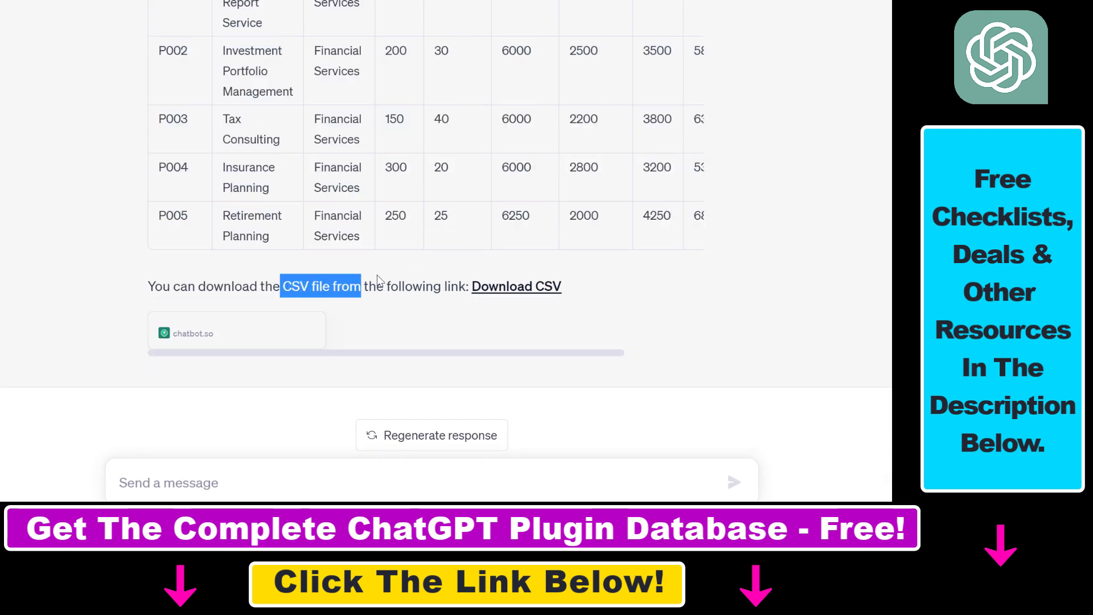
- Highlight the table once more, then expand 'Used CSV Export' to show request and response details
scroll(378, 281, "up", 2)
left_click_drag(155, 45, 707, 354)
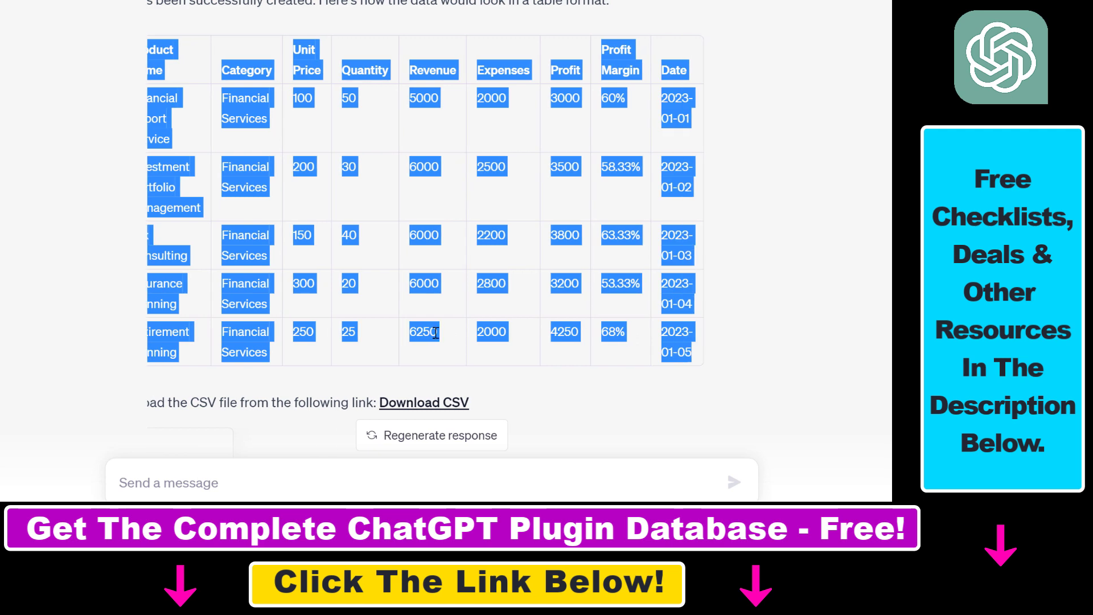
left_click(417, 407)
scroll(507, 328, "up", 1)
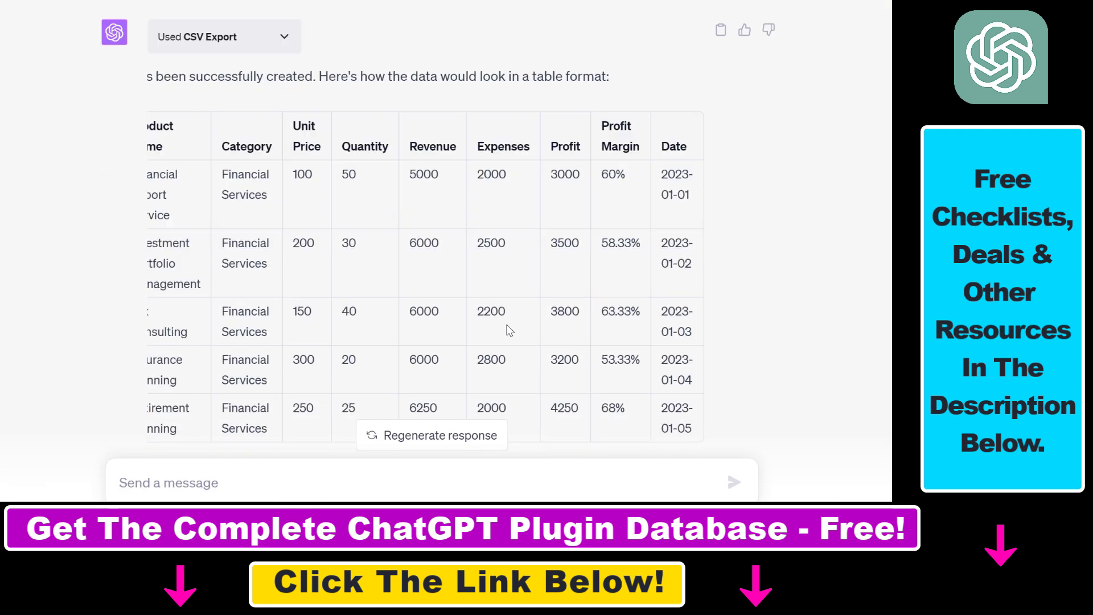
scroll(483, 349, "down", 1)
left_click_drag(483, 349, 206, 326)
scroll(444, 326, "up", 2)
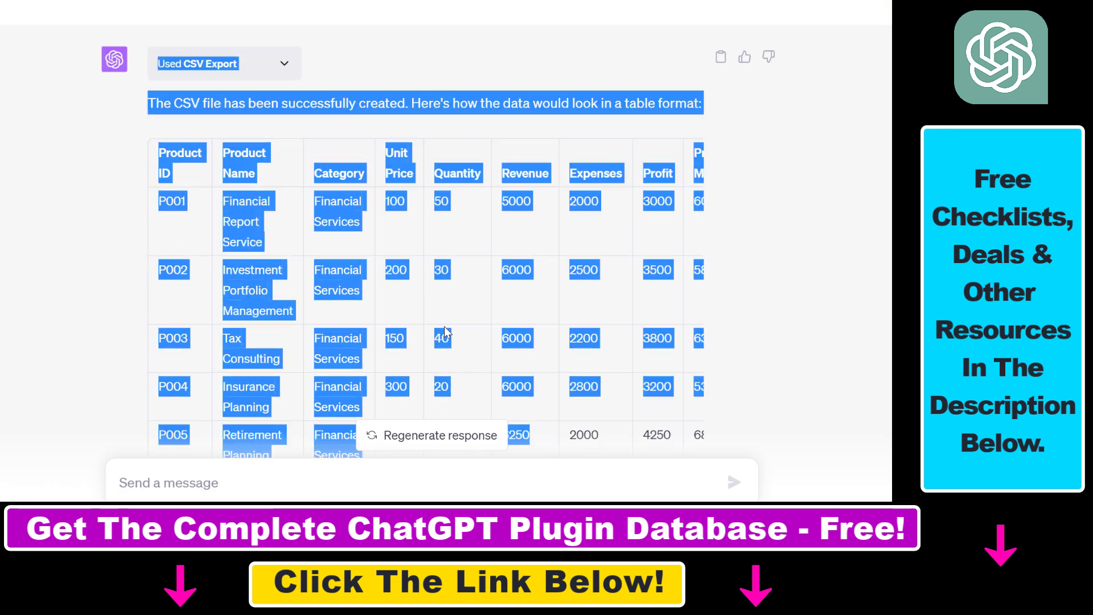
left_click(180, 116)
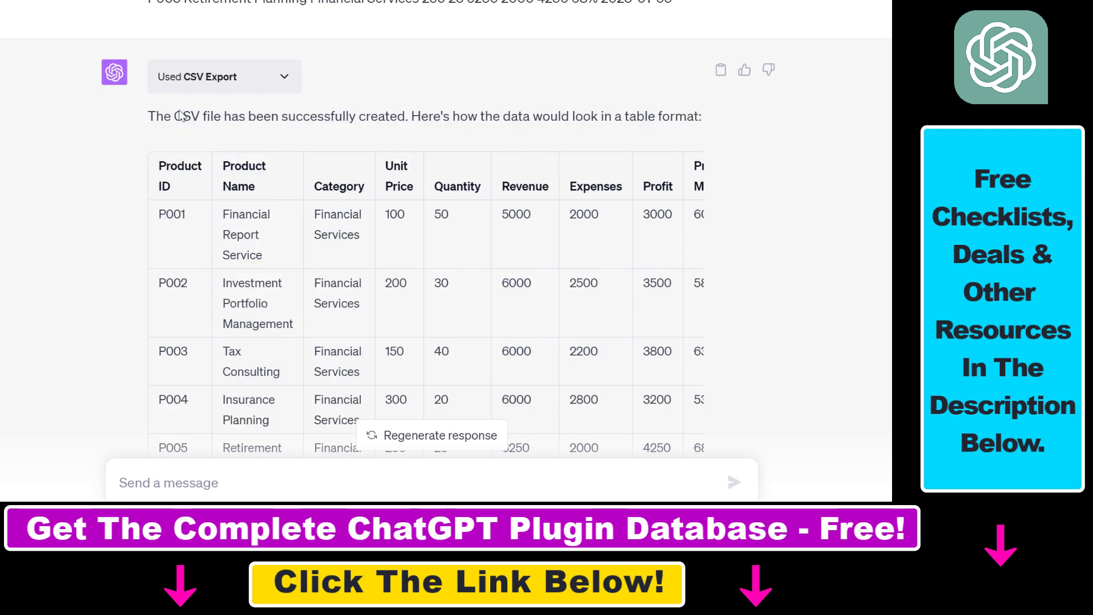
left_click(283, 79)
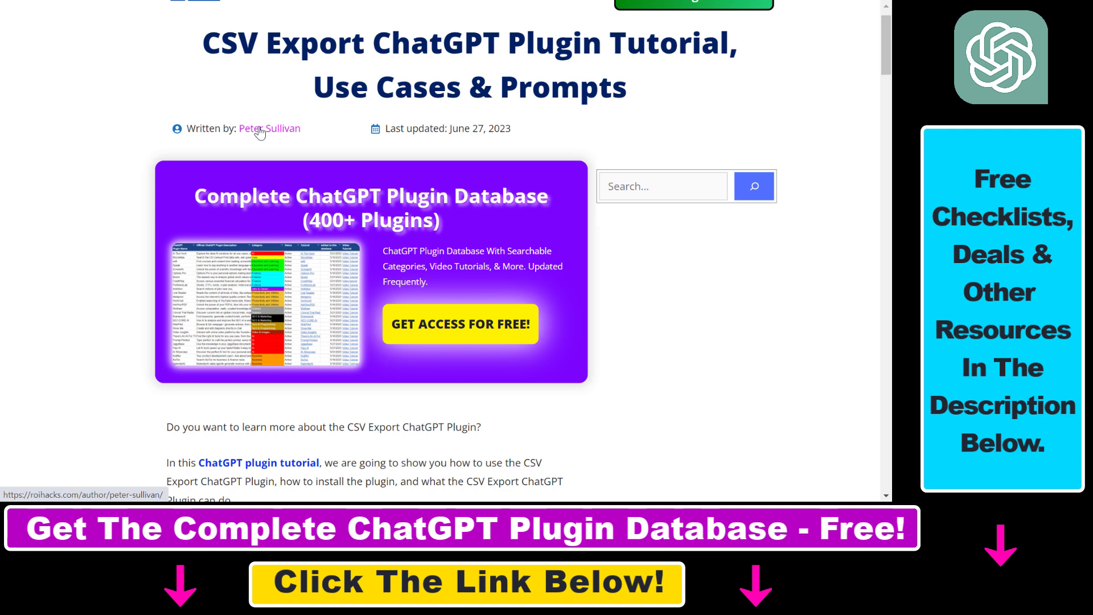
- Highlight the article title and move down to the 'CSV Export ChatGPT Plugin Prompts' section
left_click_drag(212, 43, 501, 41)
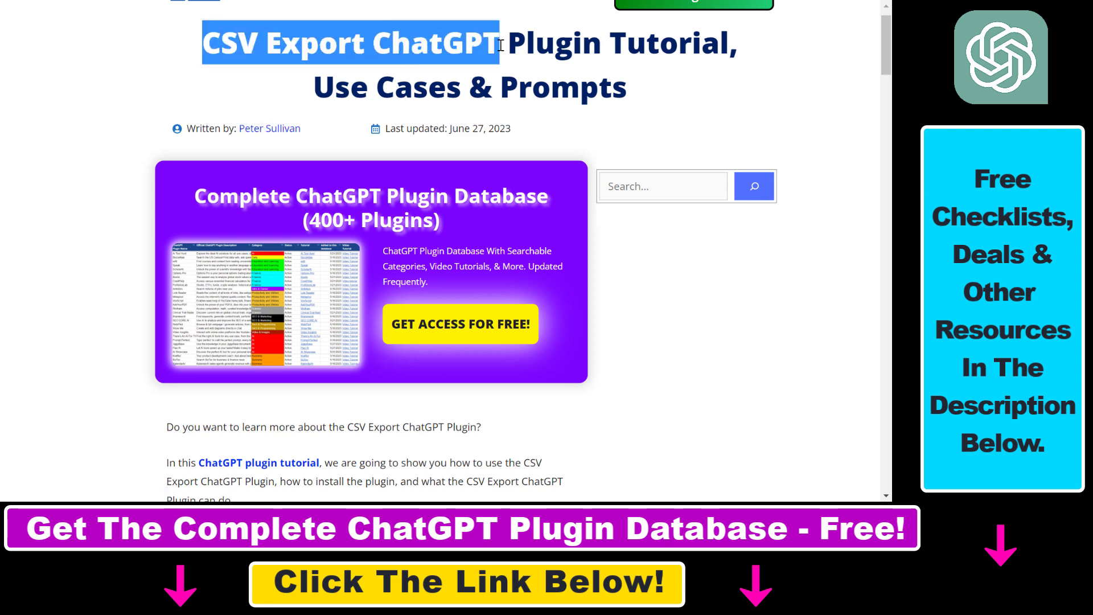
scroll(891, 54, "down", 1)
left_click_drag(891, 55, 891, 109)
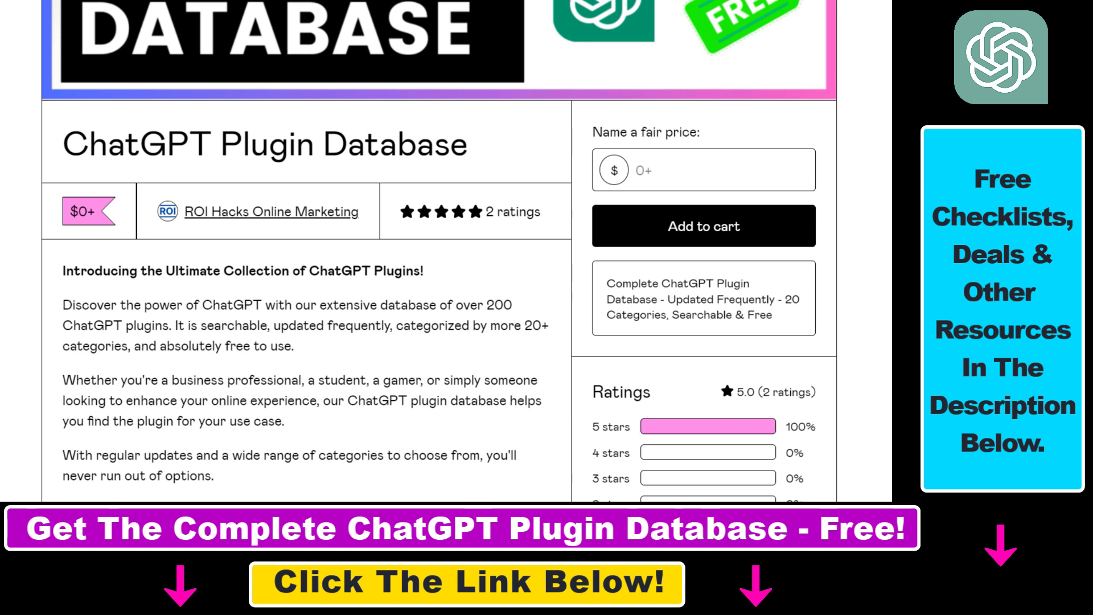
- Highlight the ChatGPT Plugin Database title and select the Use cases and Best Prompts header cells
scroll(281, 171, "down", 1)
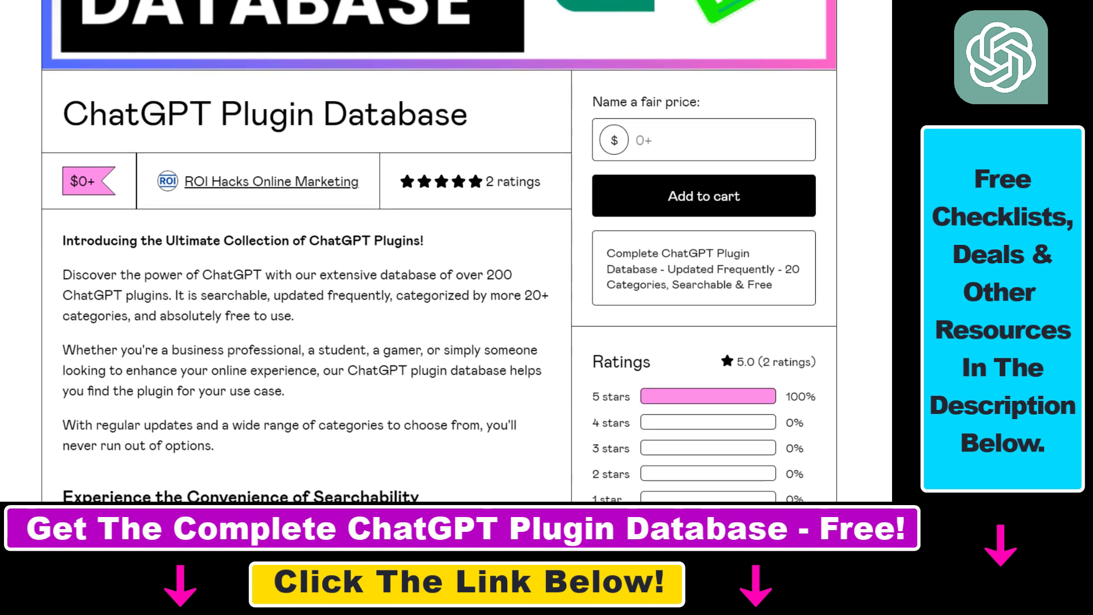
left_click_drag(62, 101, 513, 97)
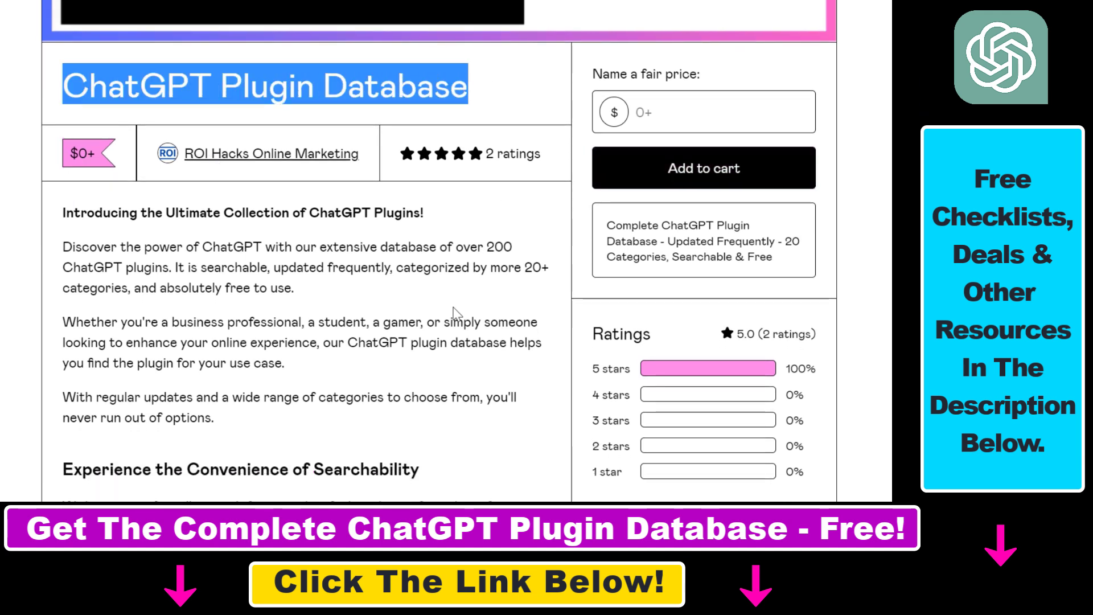
scroll(456, 313, "down", 3)
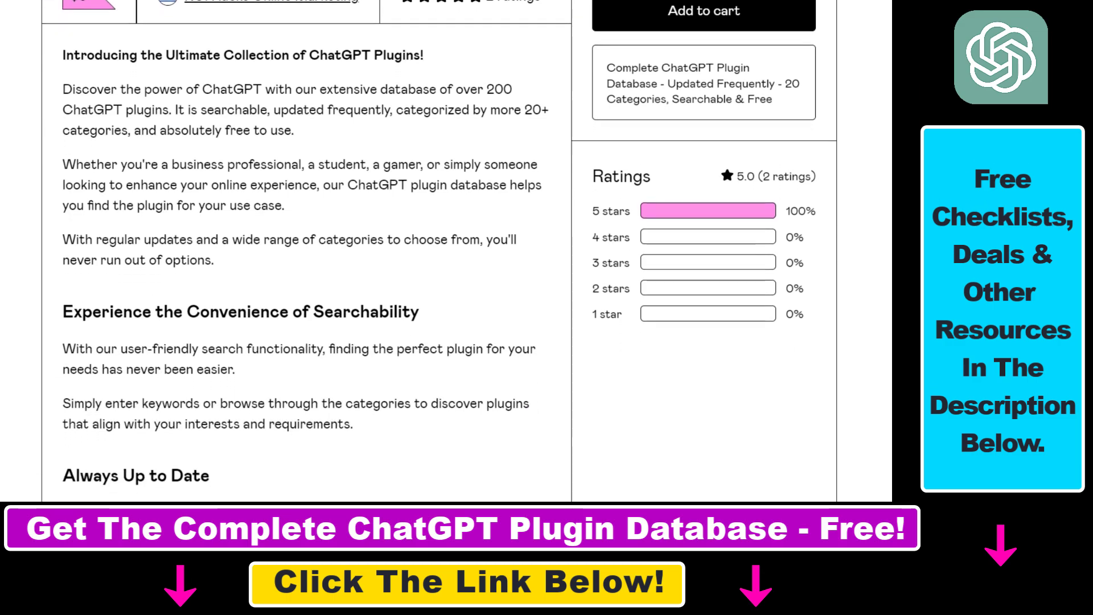
scroll(438, 255, "down", 2)
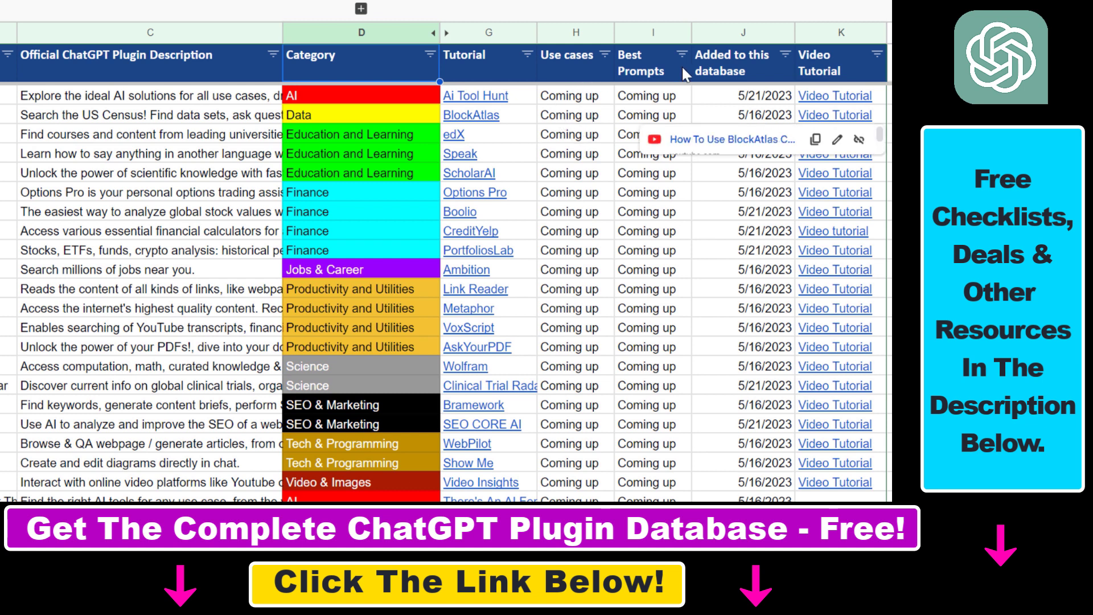
left_click_drag(681, 65, 575, 65)
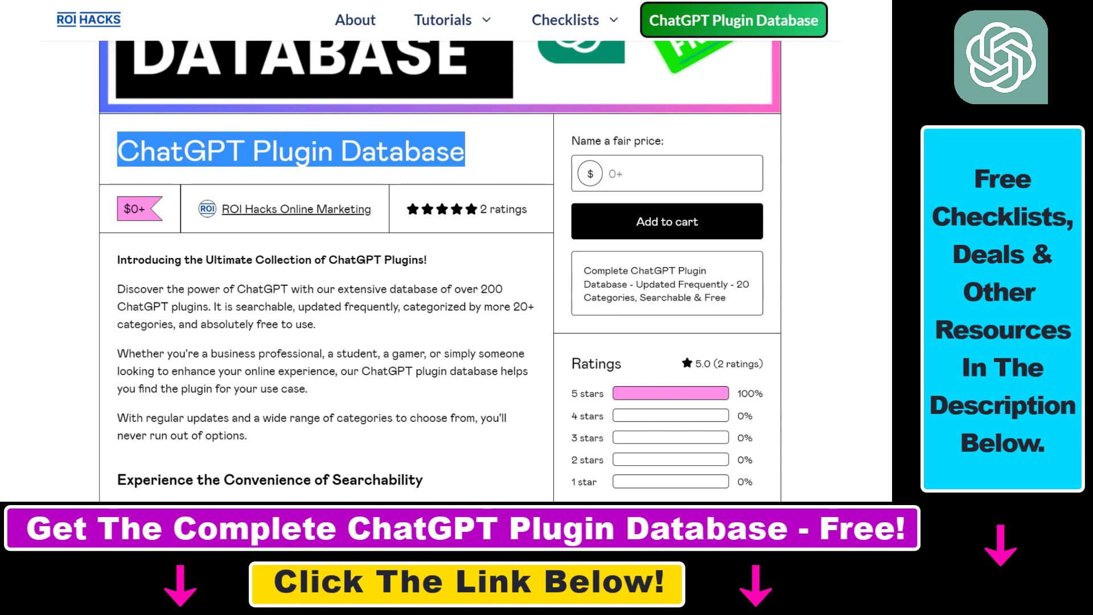
- Focus the 'Name a fair price' field and expand the YouTube video description with '...more'
scroll(438, 268, "up", 8)
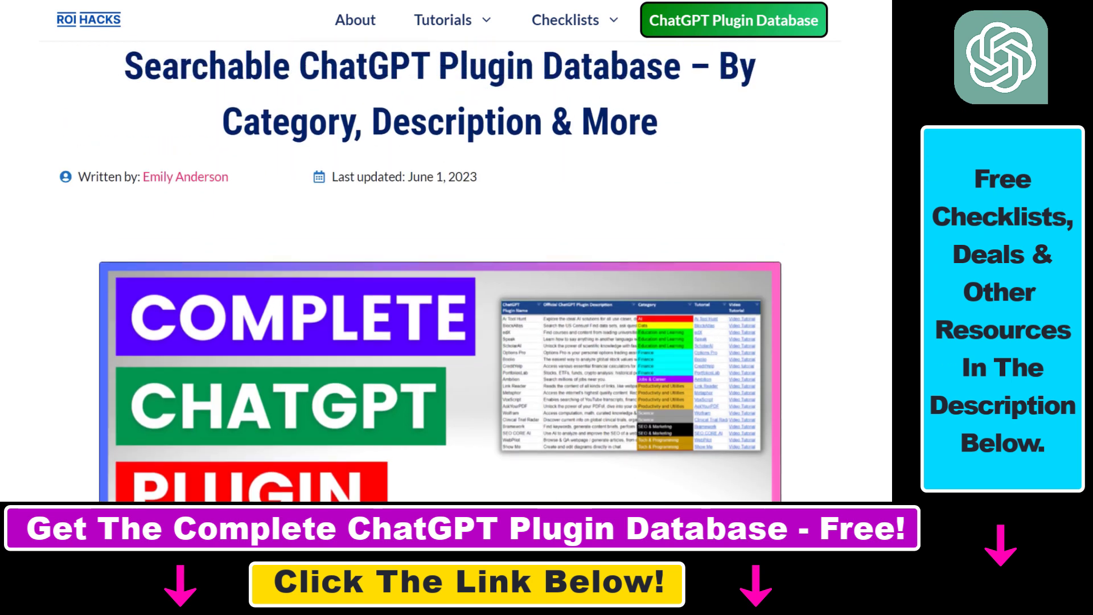
scroll(438, 267, "down", 7)
scroll(438, 256, "down", 3)
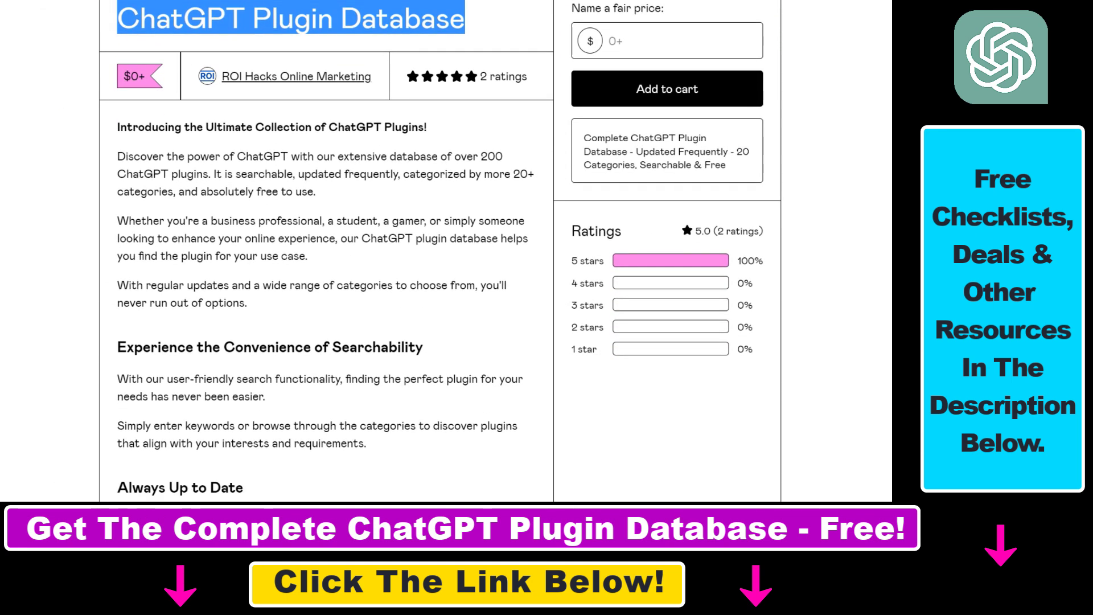
left_click(626, 43)
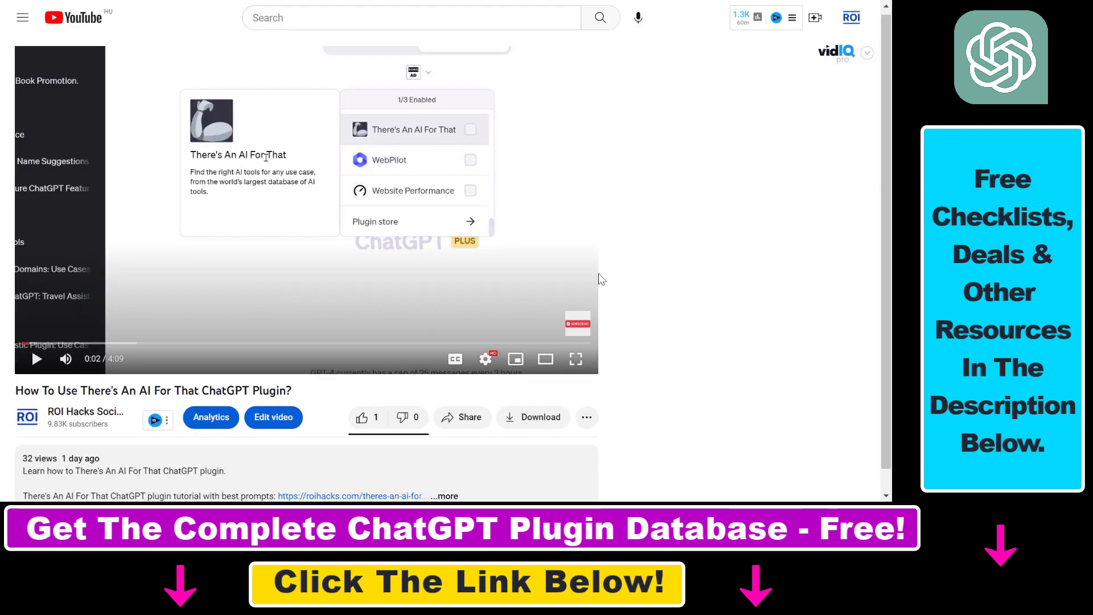
scroll(599, 273, "down", 1)
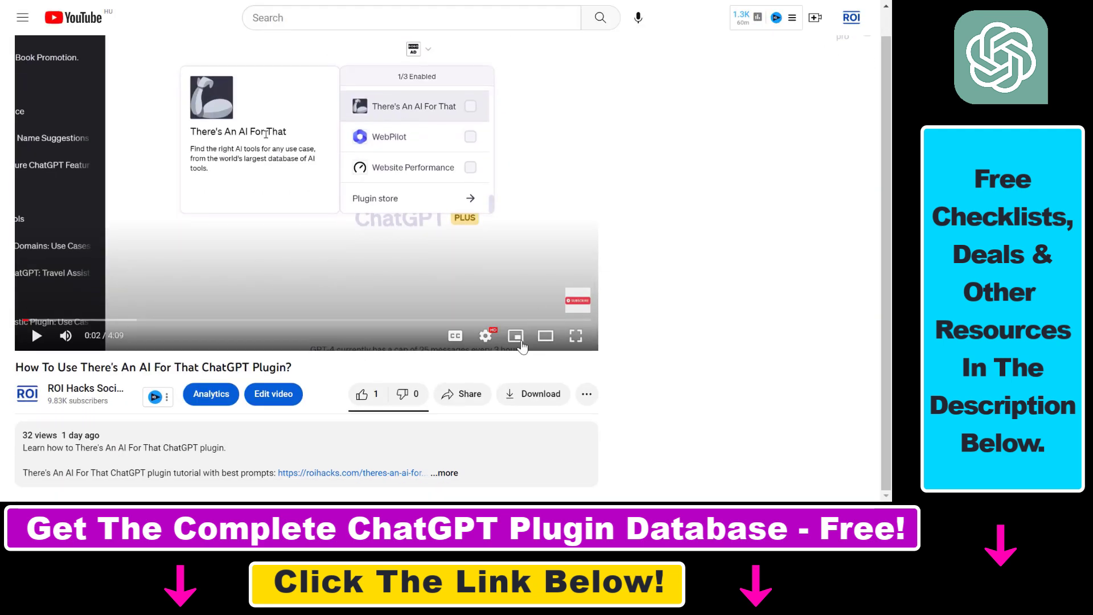
left_click(446, 472)
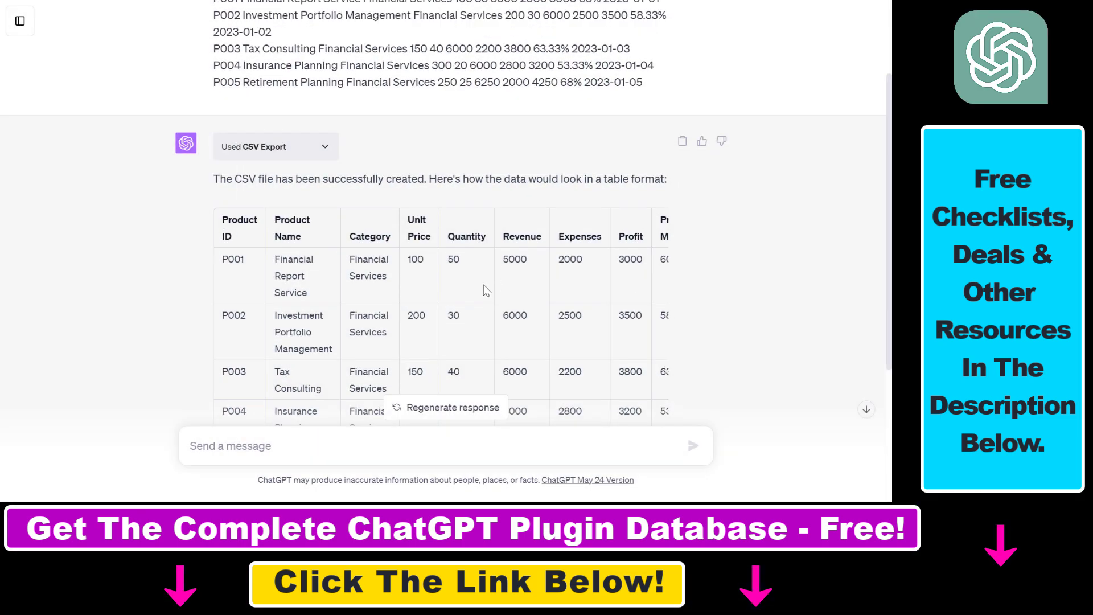
- Select the table from Product ID through row P002, then bring up the installed plugins list
left_click_drag(222, 215, 566, 323)
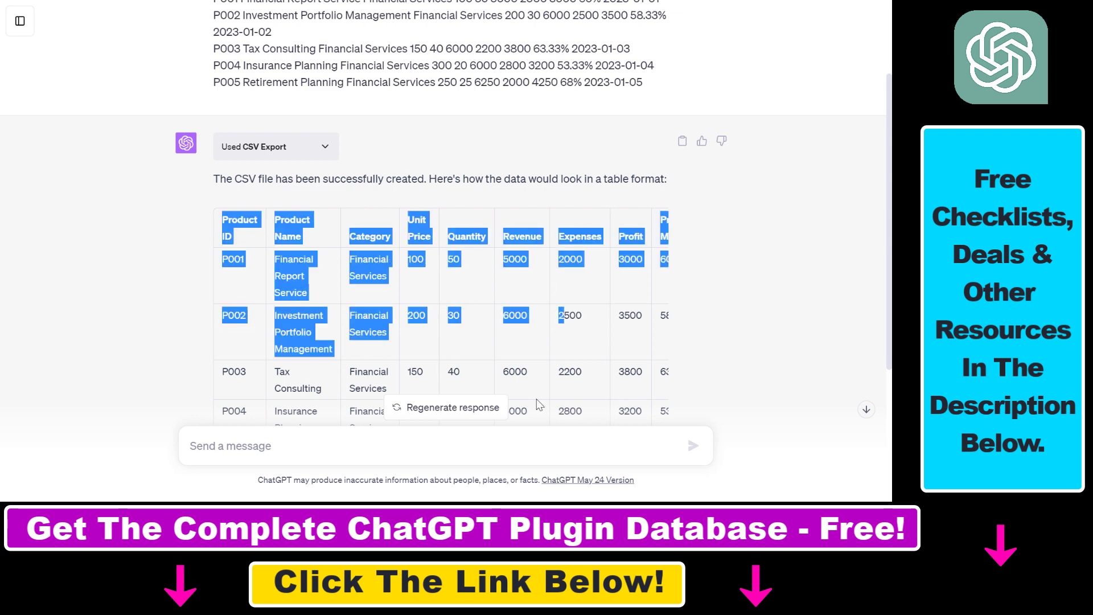
scroll(387, 328, "down", 2)
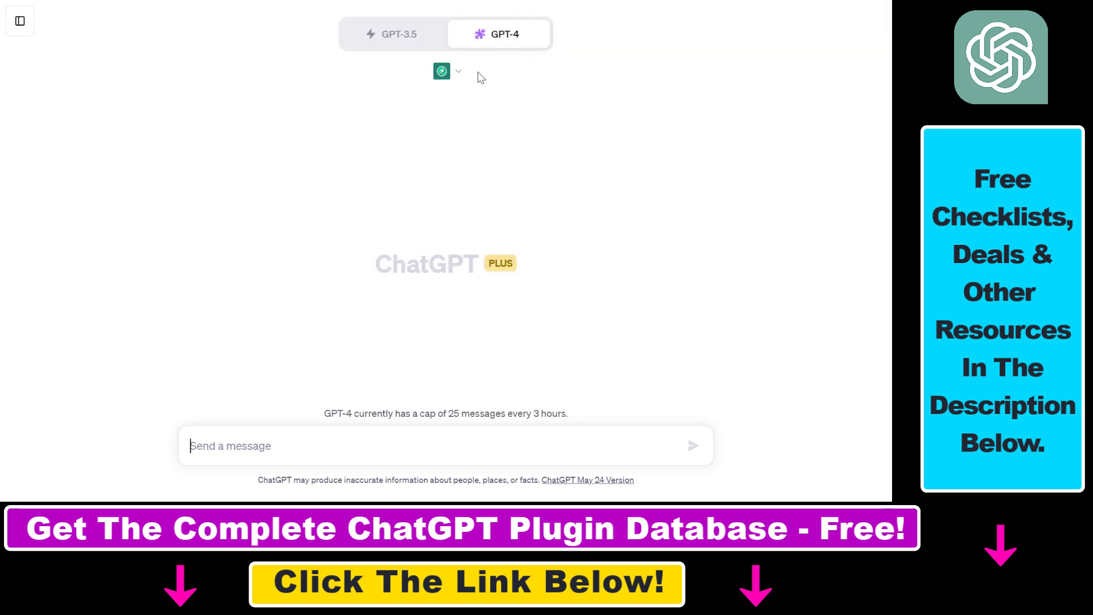
left_click(456, 71)
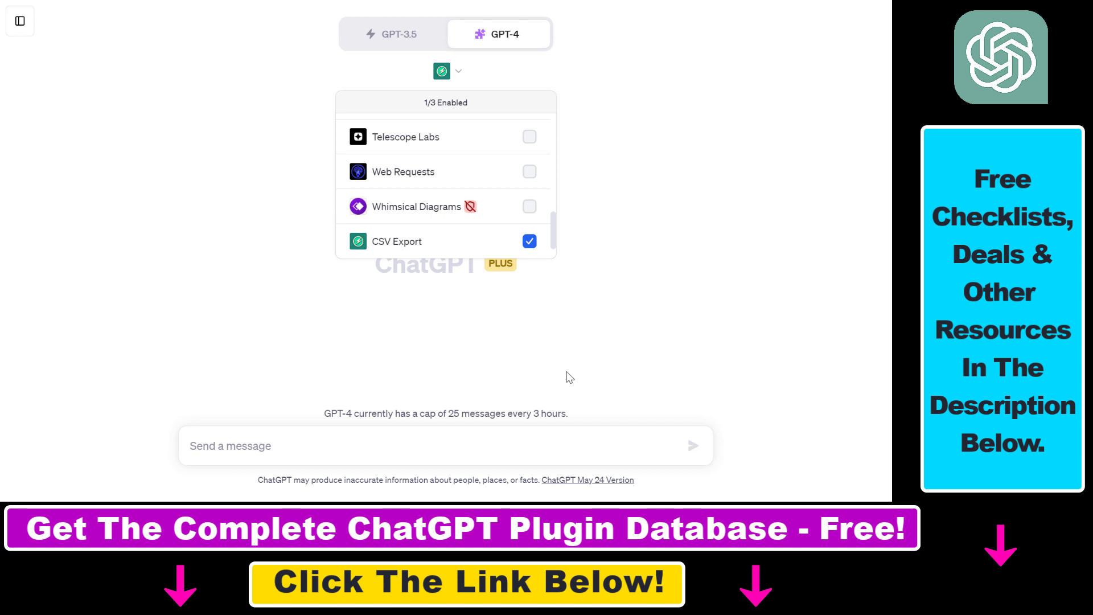
- Switch the chat from GPT-3.5 back to GPT-4 in Plugins mode
left_click(411, 37)
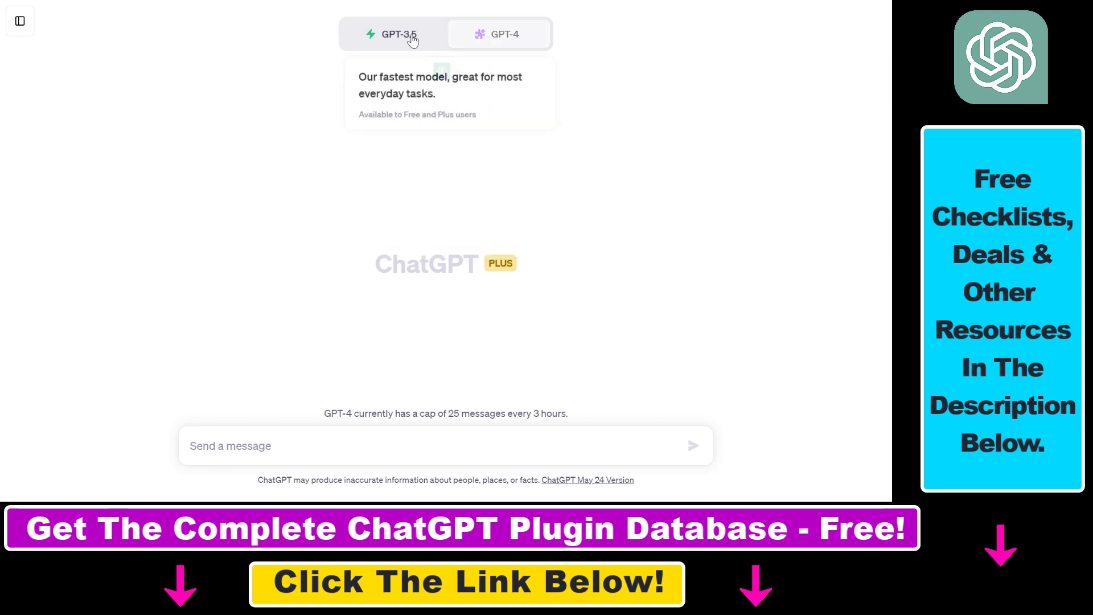
left_click(494, 35)
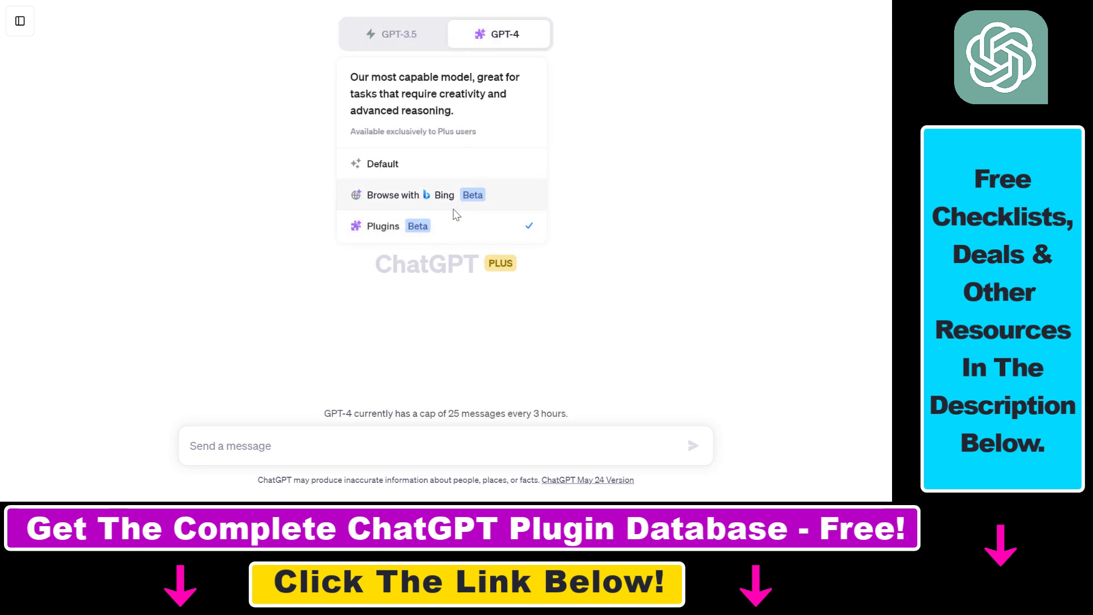
left_click(396, 237)
mouse_move(514, 40)
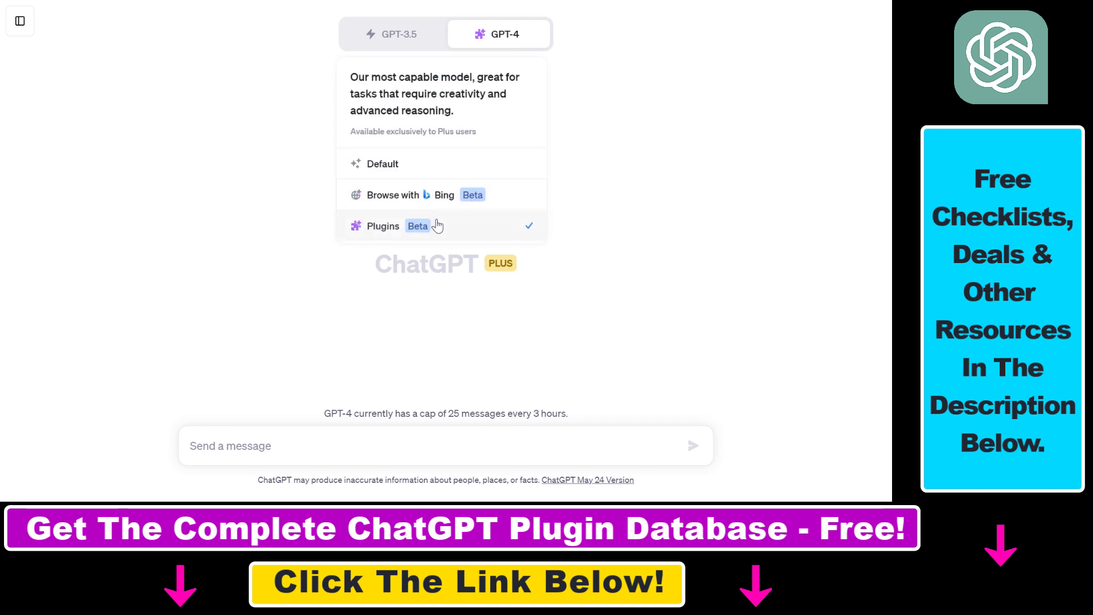
left_click(399, 226)
- Toggle CSV Export off and back on in the plugin list, then close the list
left_click(464, 75)
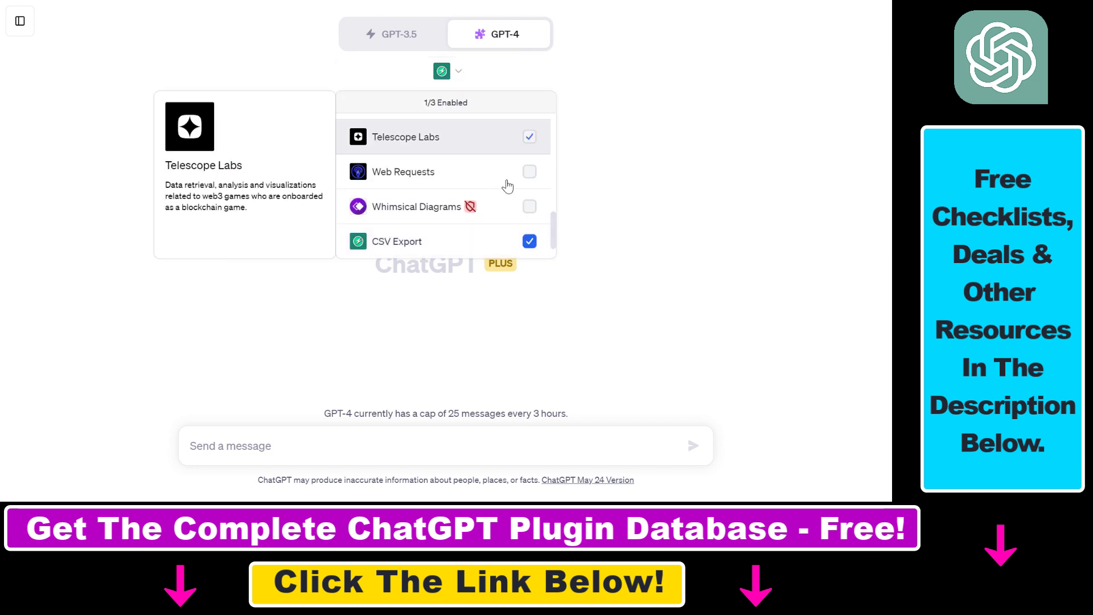
scroll(555, 237, "down", 1)
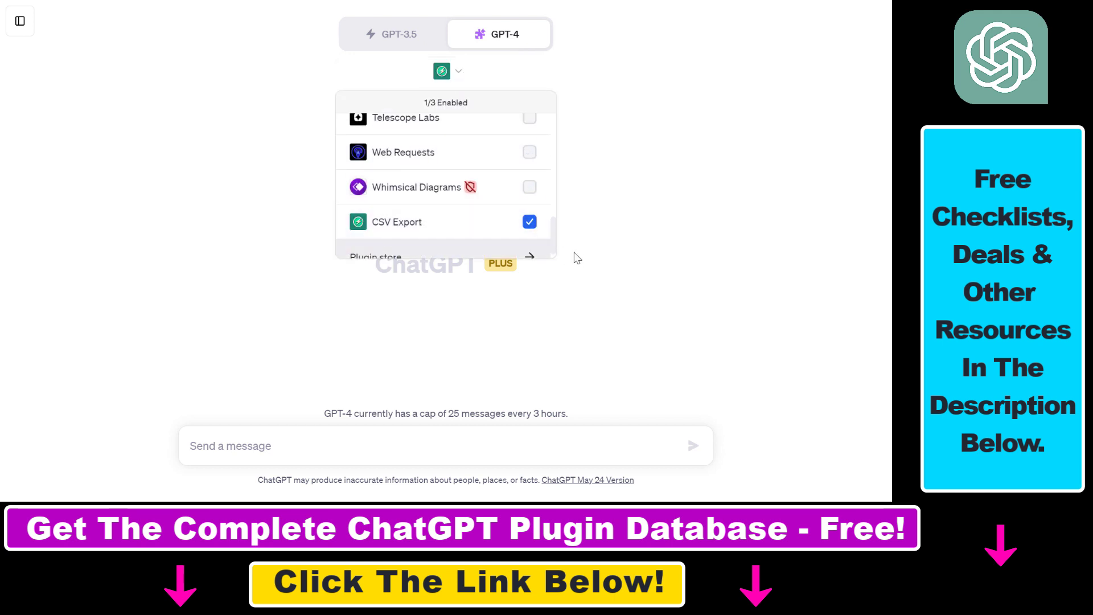
scroll(433, 247, "down", 1)
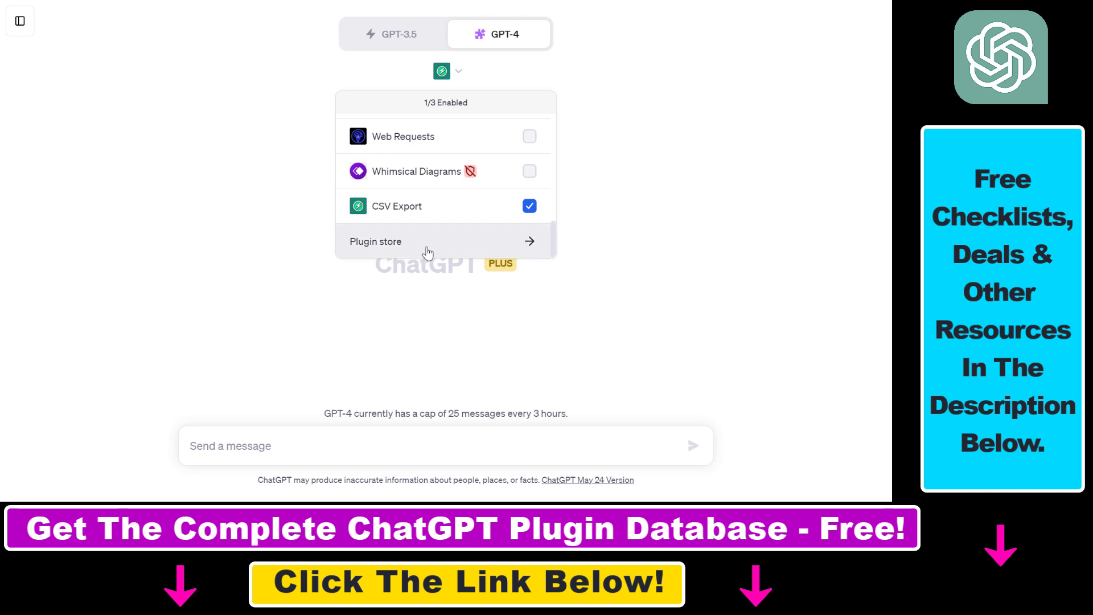
mouse_move(408, 222)
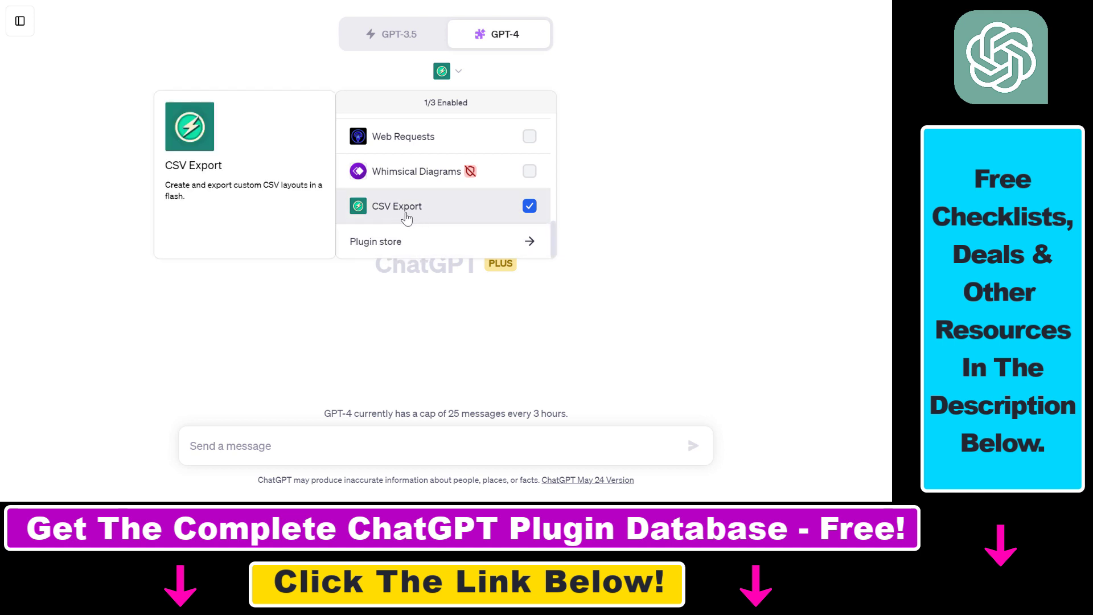
left_click(527, 207)
left_click(526, 207)
left_click(688, 212)
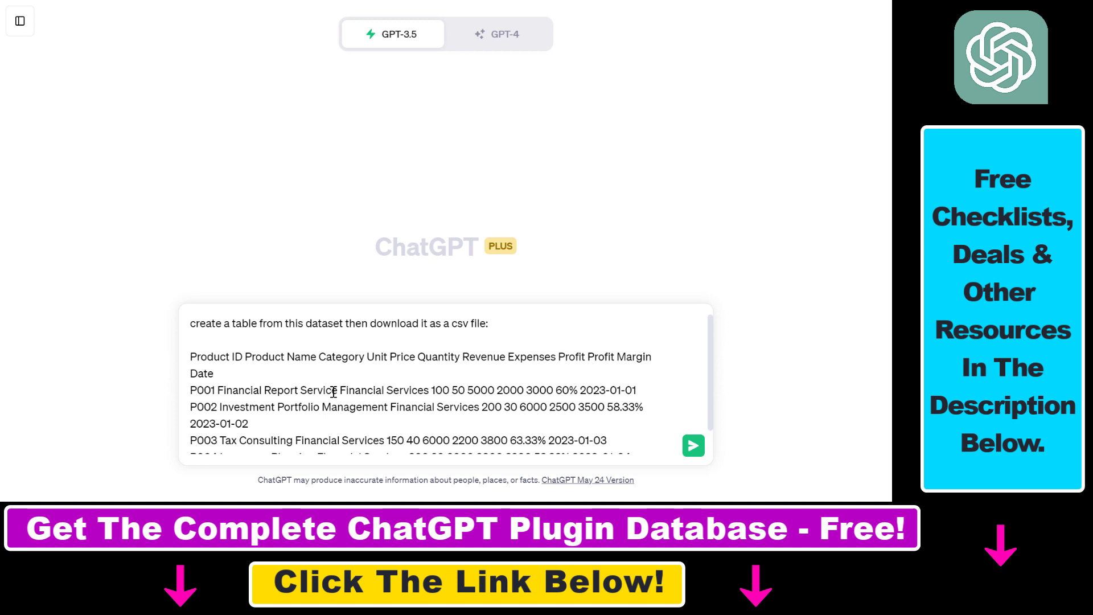
- Highlight the pasted request and dataset, and set the model to GPT-4 with Plugins
left_click_drag(196, 323, 170, 289)
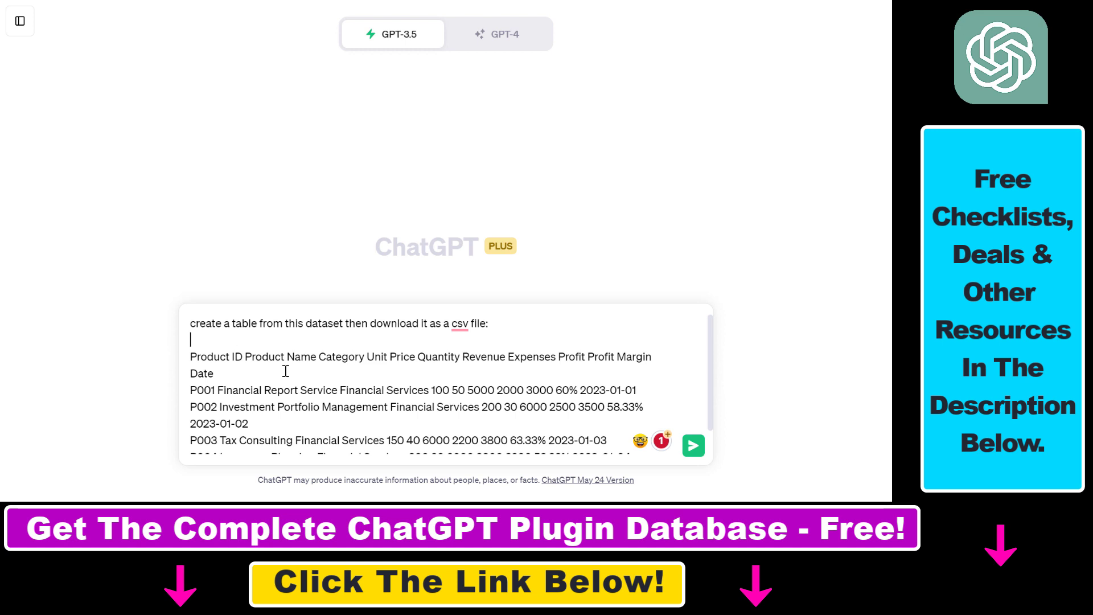
left_click_drag(195, 323, 600, 470)
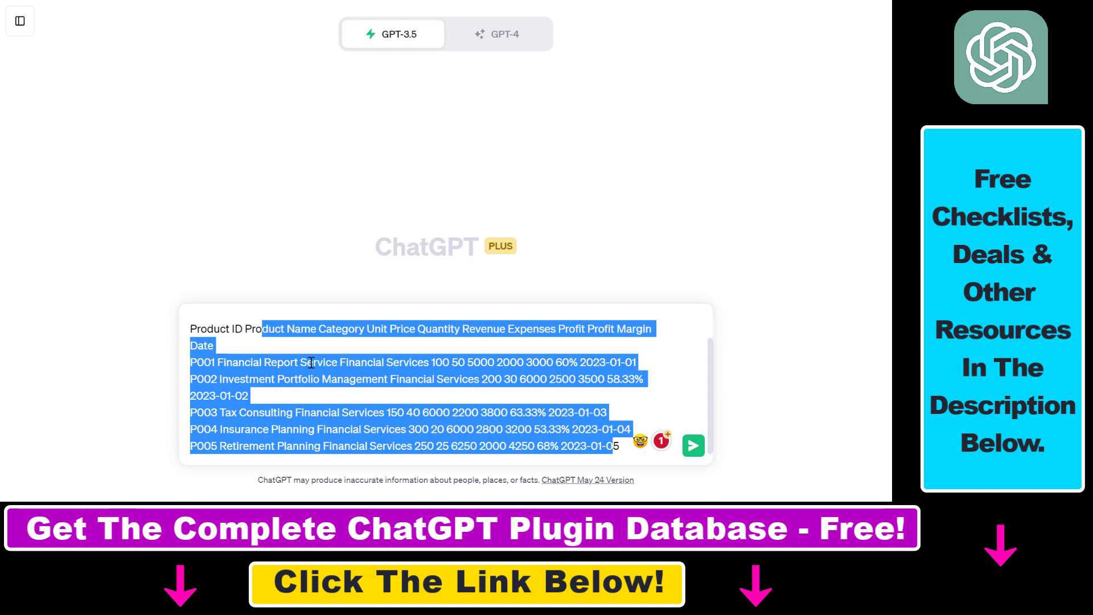
left_click(500, 37)
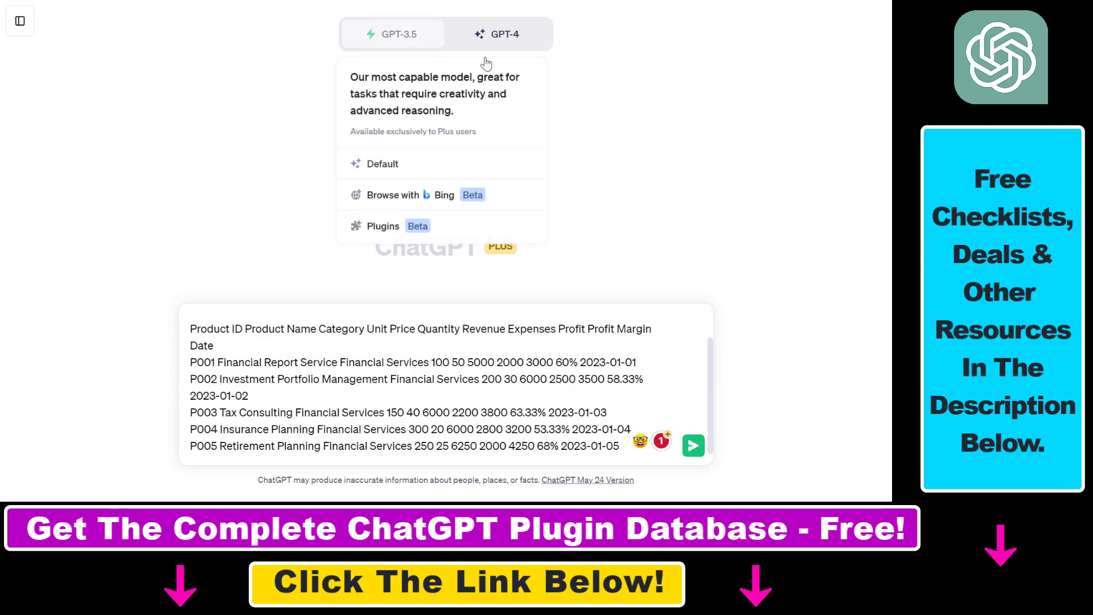
left_click(399, 226)
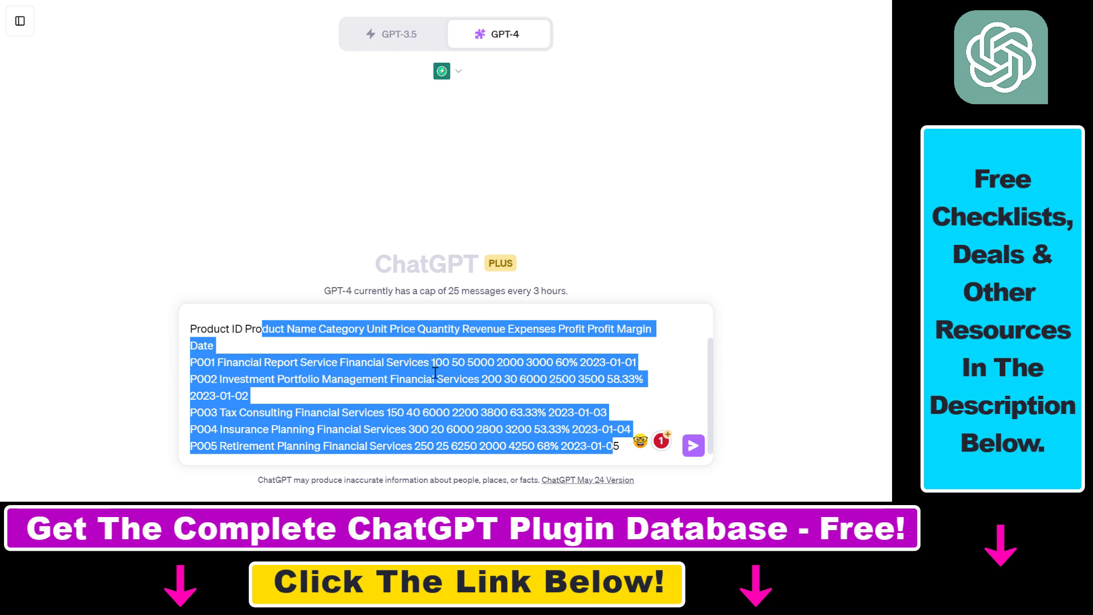
- Review the draft by highlighting the dataset rows and the words 'download it as a'
left_click_drag(294, 328, 615, 438)
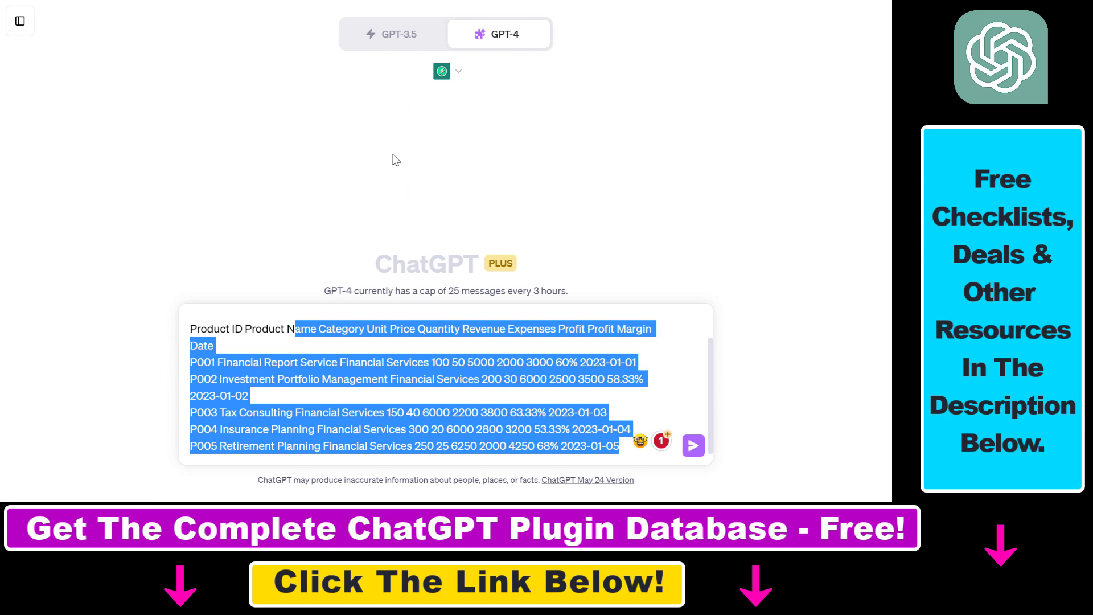
left_click(217, 378)
left_click_drag(220, 329, 248, 397)
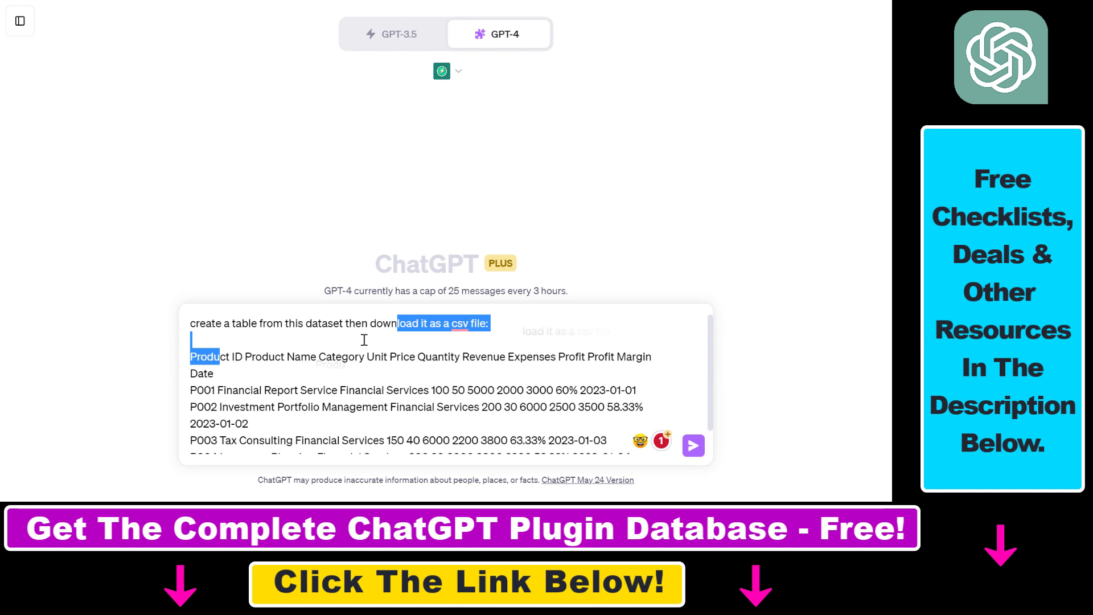
left_click(341, 385)
left_click_drag(335, 370, 186, 324)
left_click_drag(448, 446, 193, 313)
left_click(311, 357)
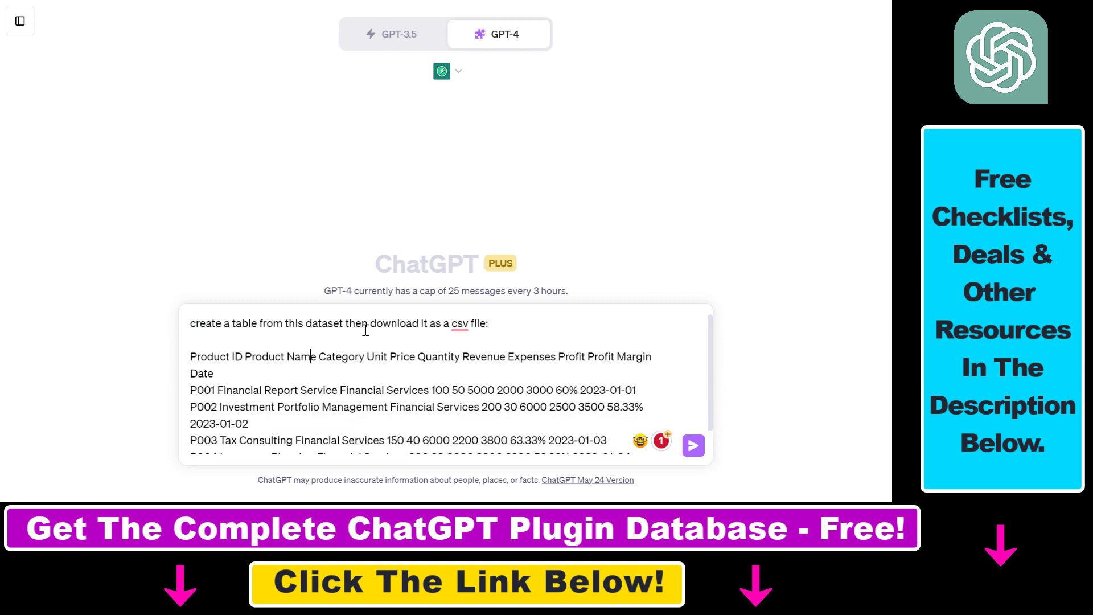
left_click_drag(365, 331, 453, 328)
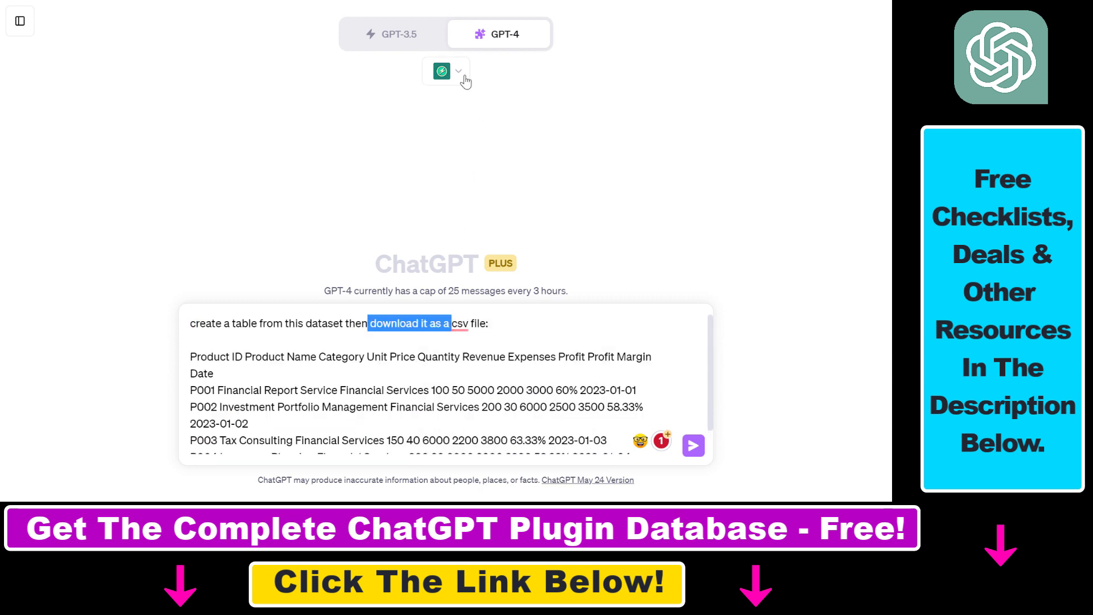
left_click(404, 345)
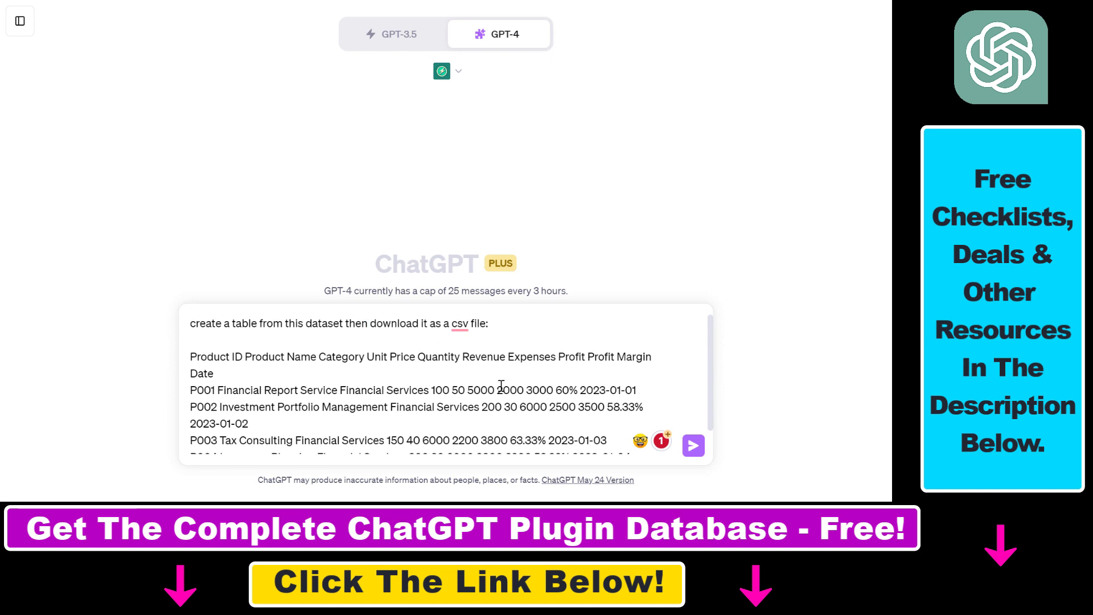
left_click_drag(374, 357, 470, 462)
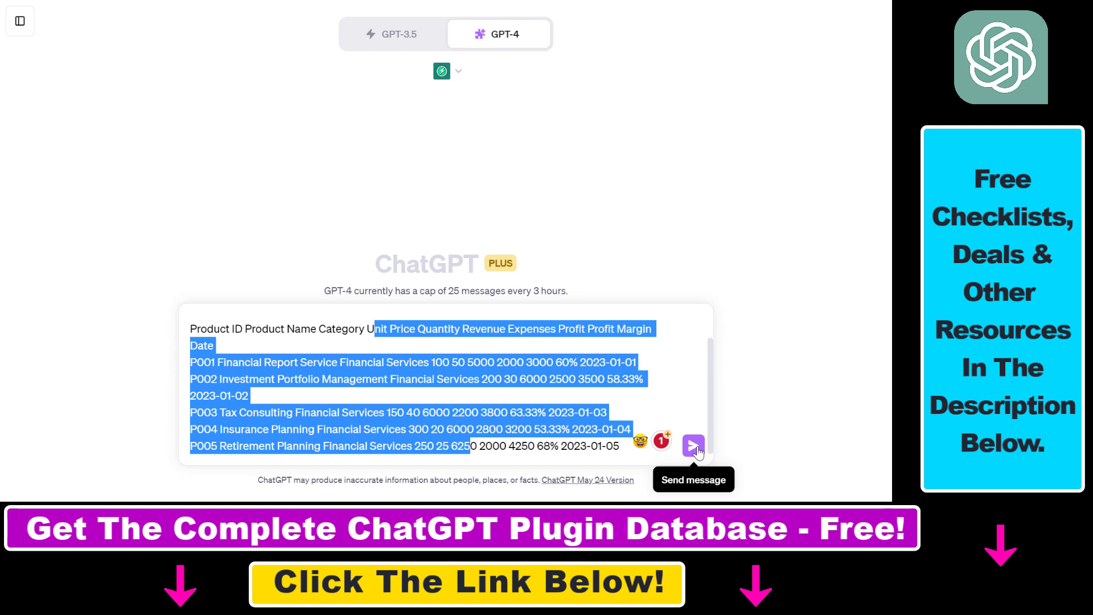
- Send the dataset request to ChatGPT and highlight the sent prompt
left_click(694, 447)
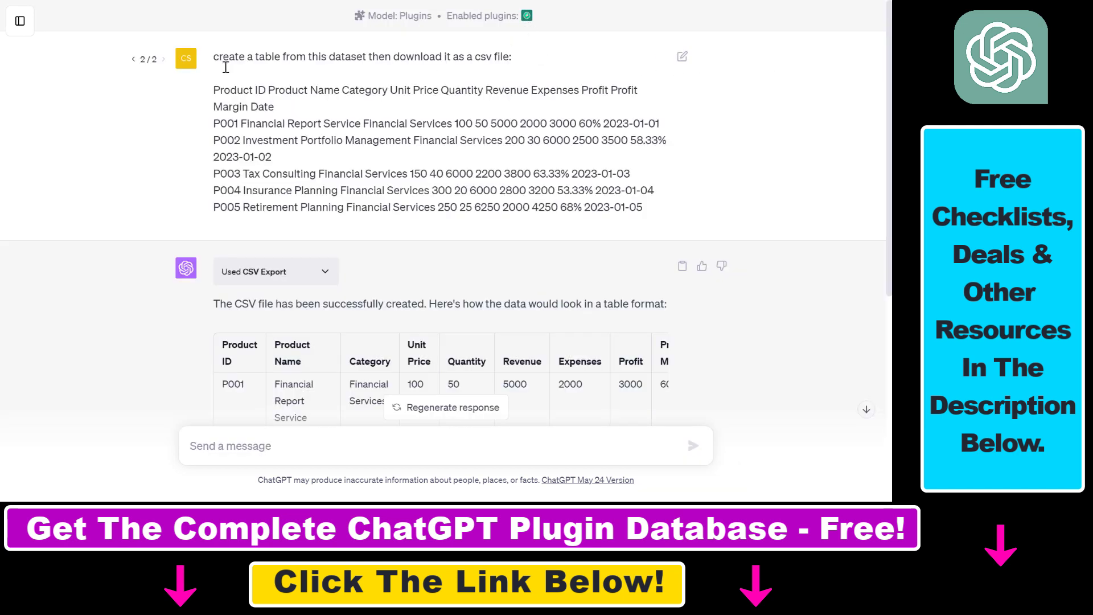
left_click_drag(214, 57, 664, 201)
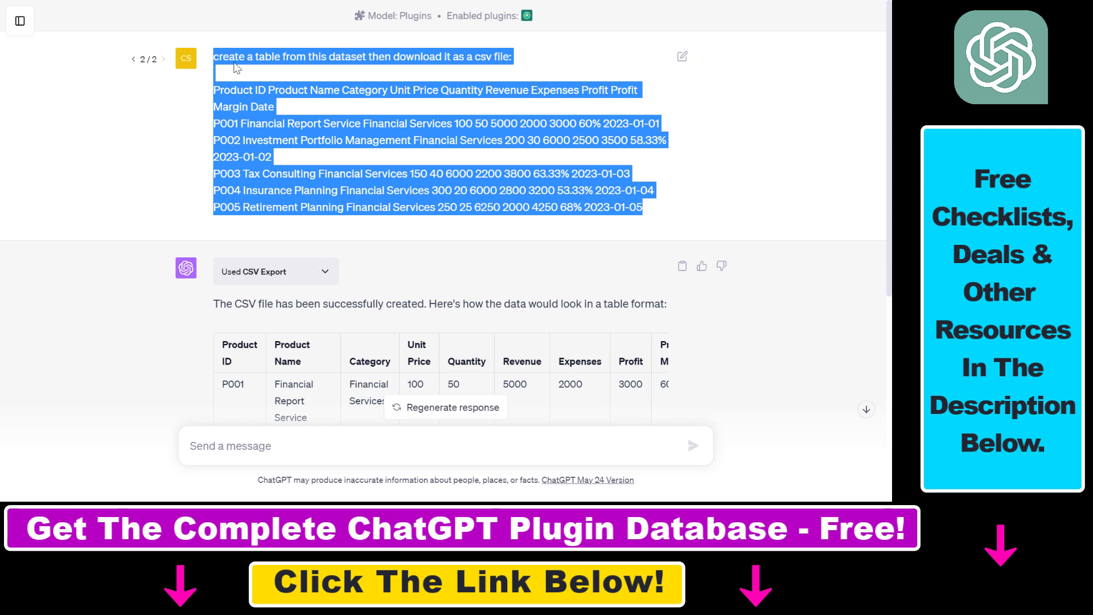
left_click(269, 62)
left_click_drag(397, 57, 513, 57)
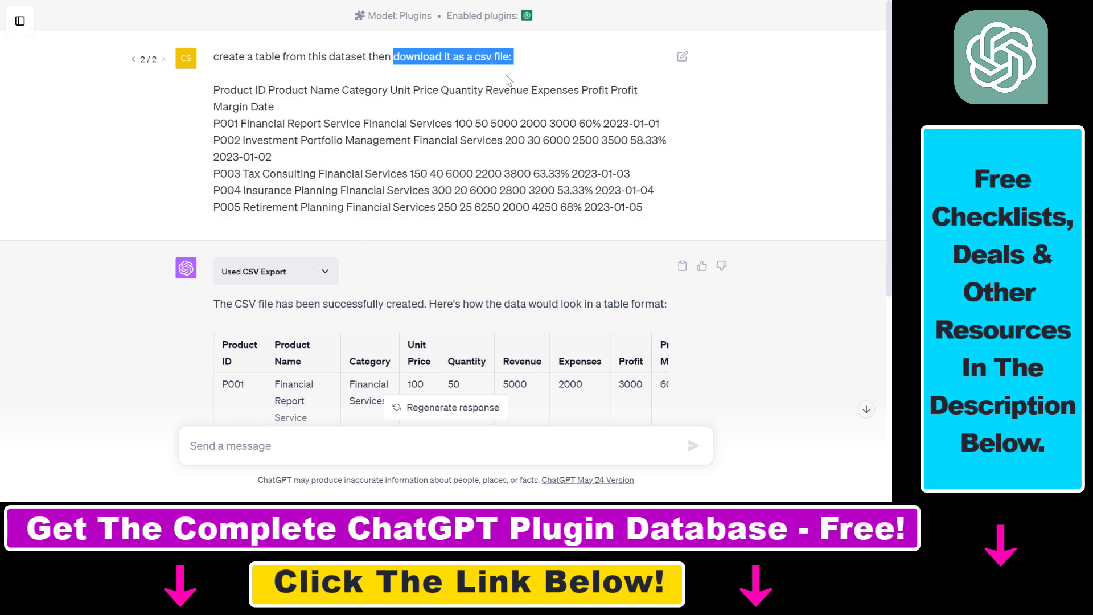
scroll(527, 348, "down", 4)
scroll(484, 319, "up", 4)
left_click(327, 288)
scroll(316, 312, "down", 2)
left_click_drag(214, 183, 371, 184)
- Expand the 'Used CSV Export' call and review its request data with the product rows
left_click(326, 159)
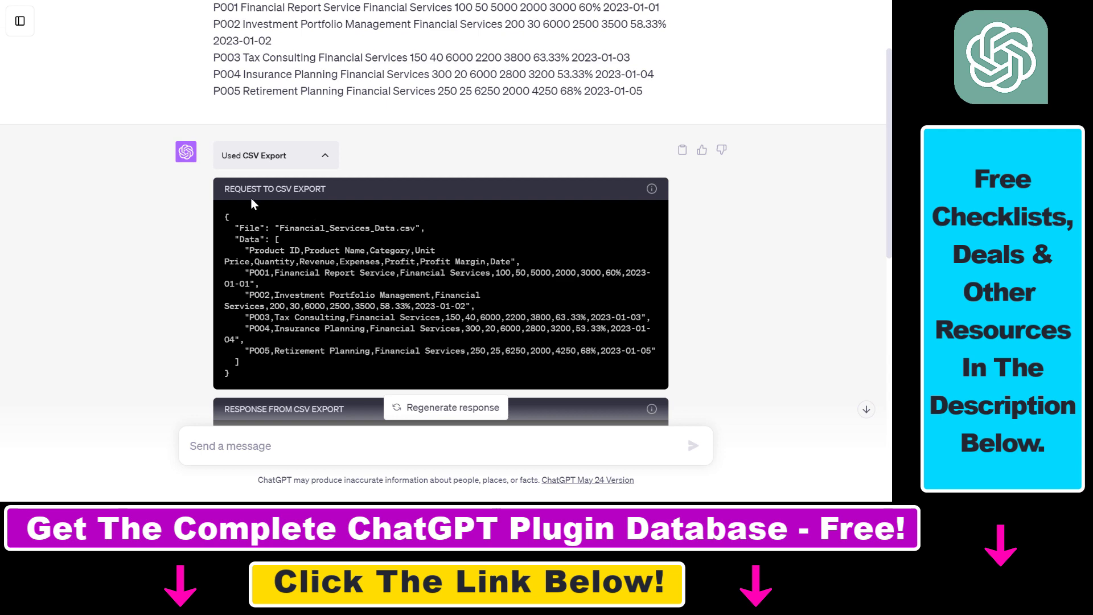
left_click_drag(245, 251, 245, 340)
left_click_drag(437, 58, 581, 91)
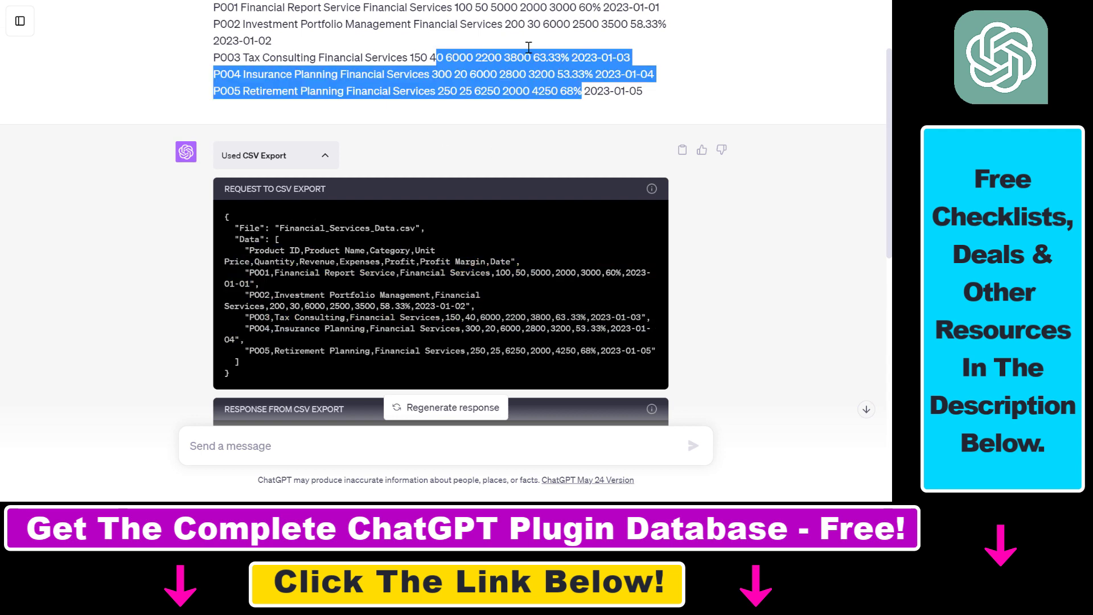
left_click_drag(459, 116, 265, 59)
scroll(352, 299, "down", 6)
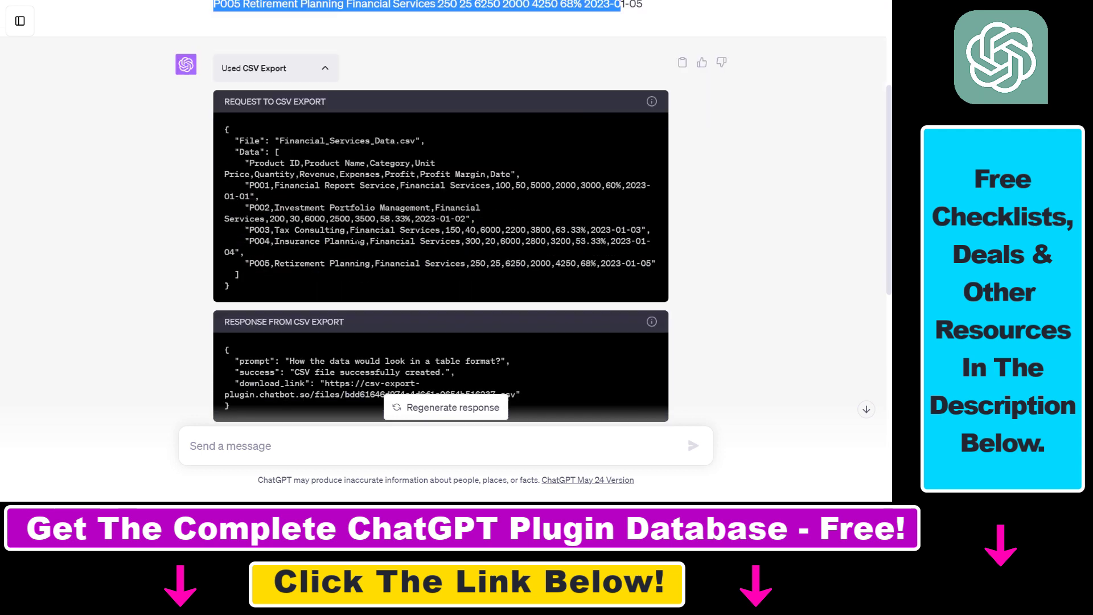
scroll(261, 258, "down", 4)
left_click_drag(241, 150, 491, 210)
scroll(491, 210, "up", 10)
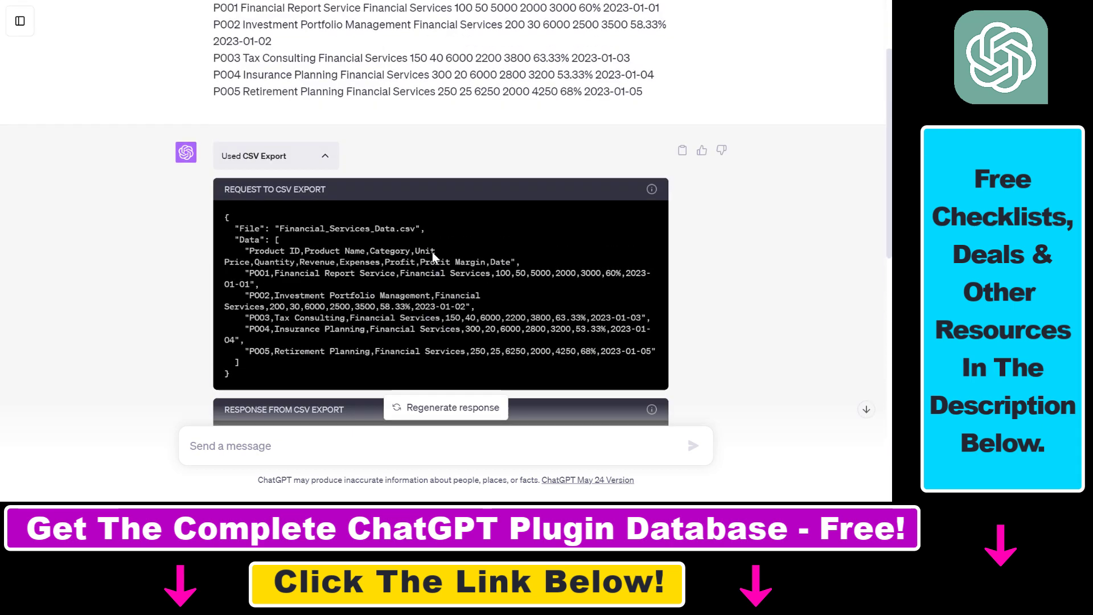
scroll(322, 249, "down", 4)
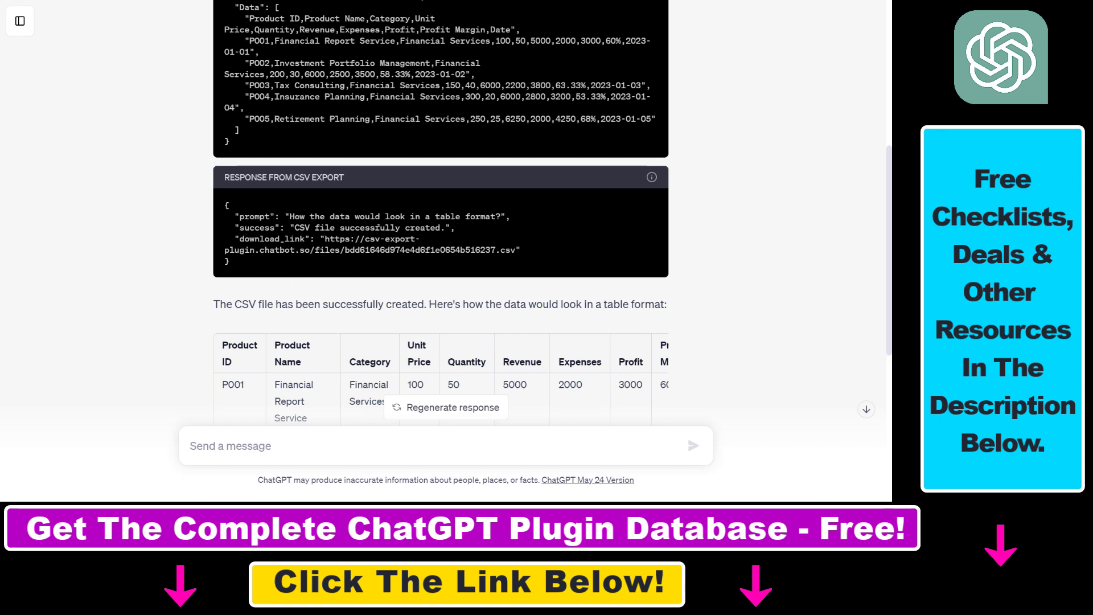
scroll(335, 188, "up", 2)
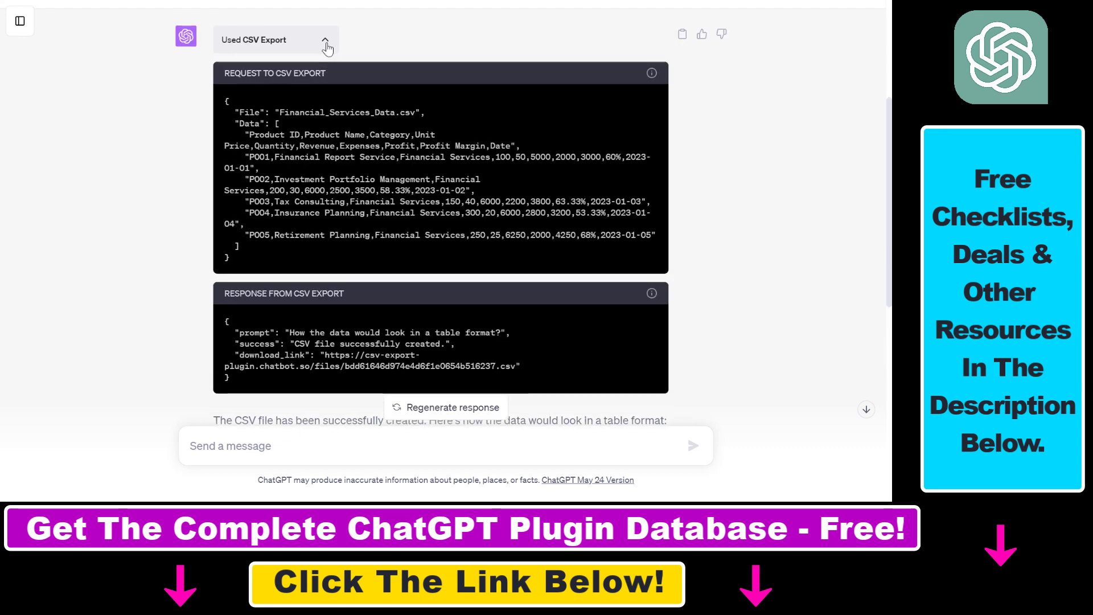
- Collapse the plugin details and download the generated Financial_Services_Data.csv file
left_click(326, 45)
scroll(271, 391, "down", 2)
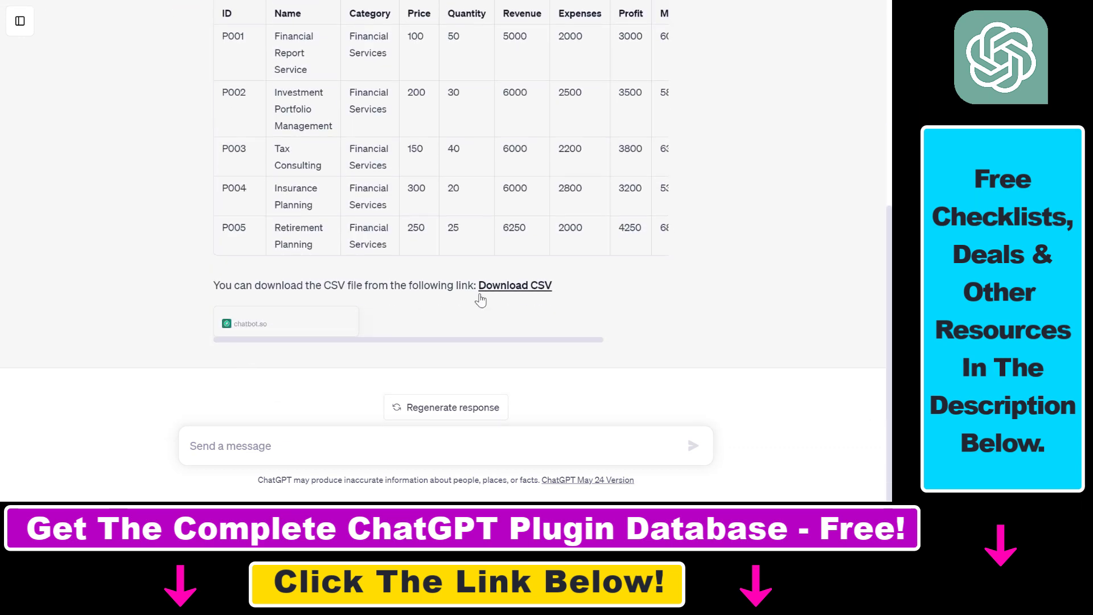
left_click(525, 286)
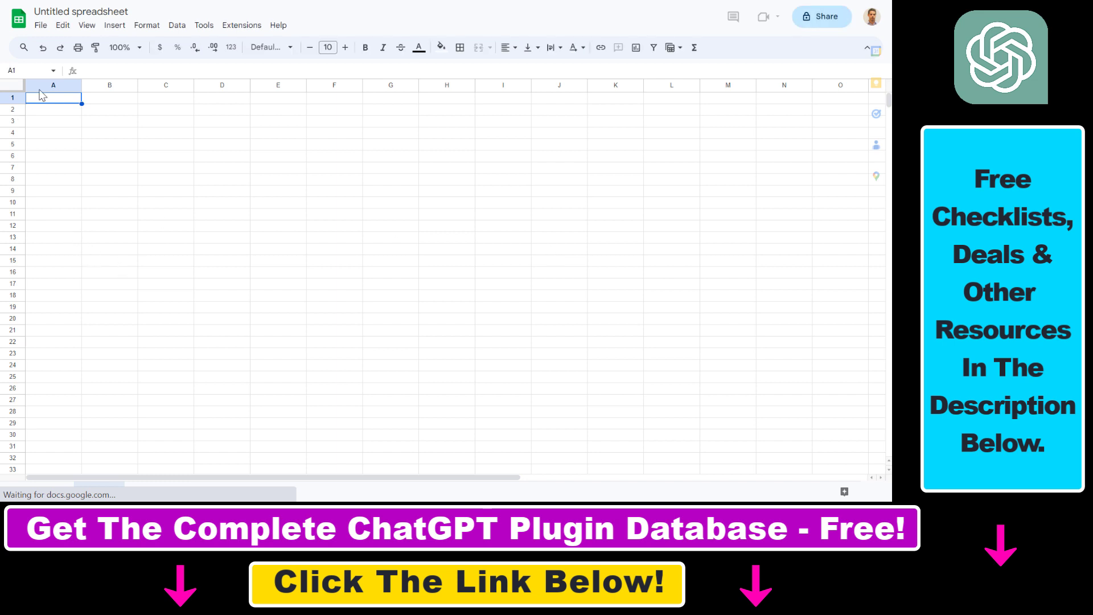
- Upload the downloaded CSV through File > Import > Upload, picking it from the computer
left_click(40, 27)
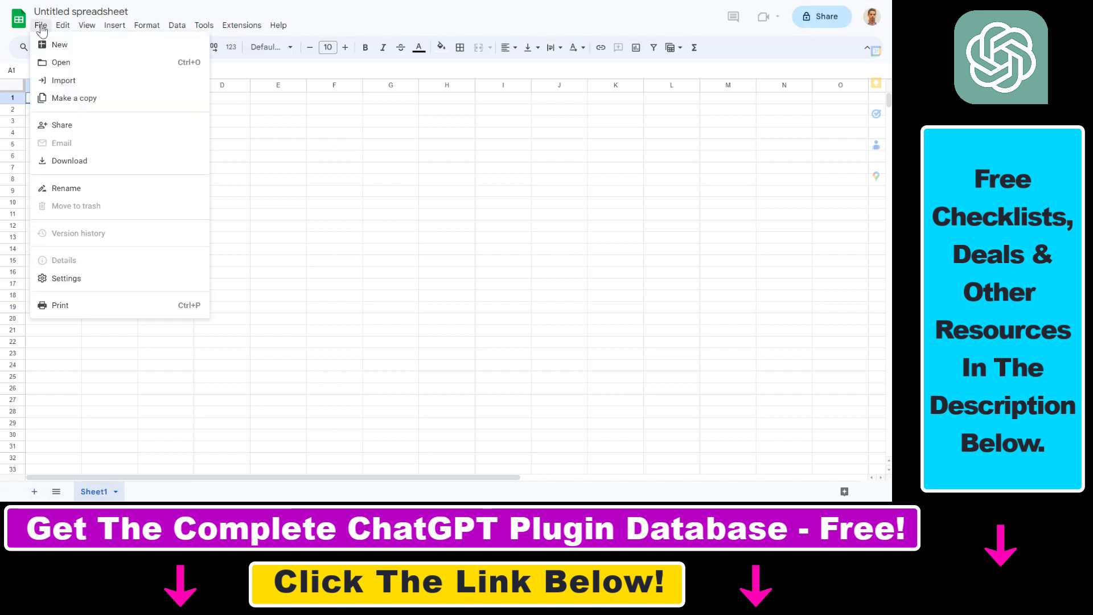
left_click(57, 78)
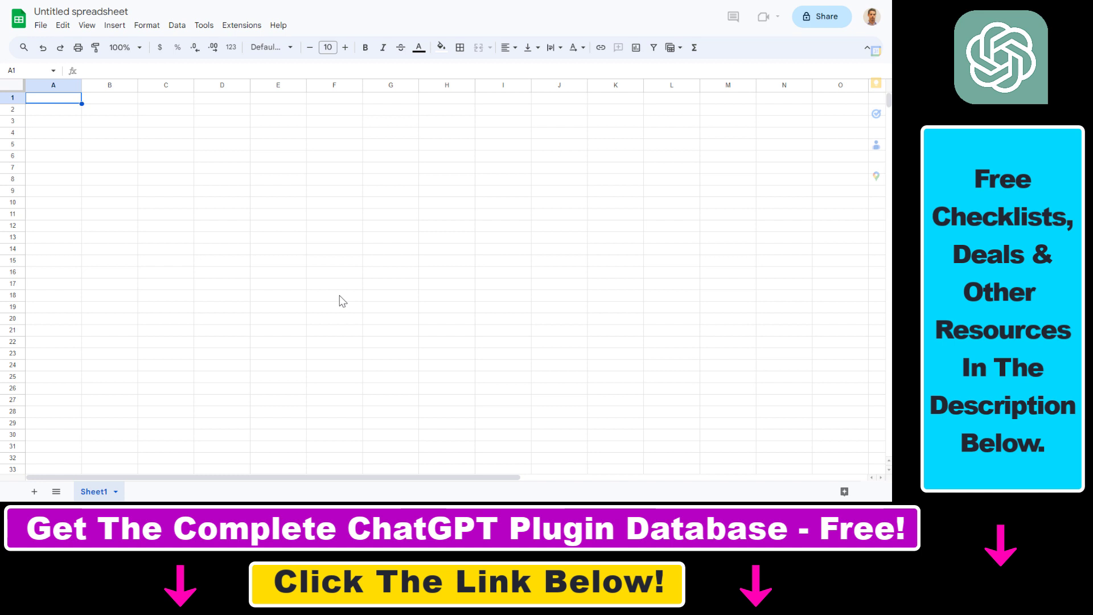
left_click(40, 25)
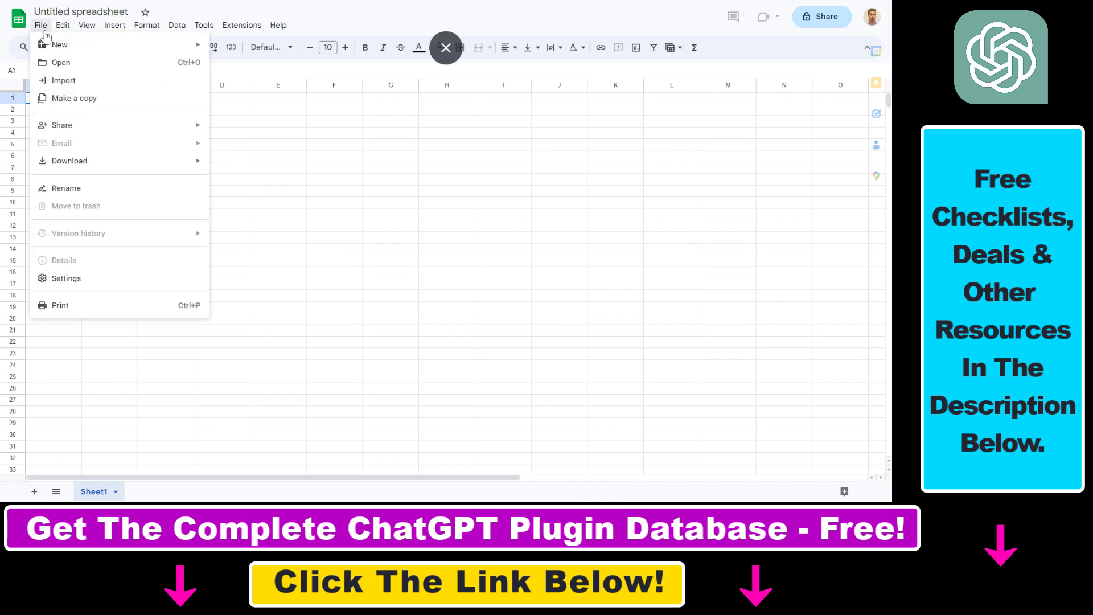
left_click(59, 27)
mouse_move(40, 25)
left_click(51, 80)
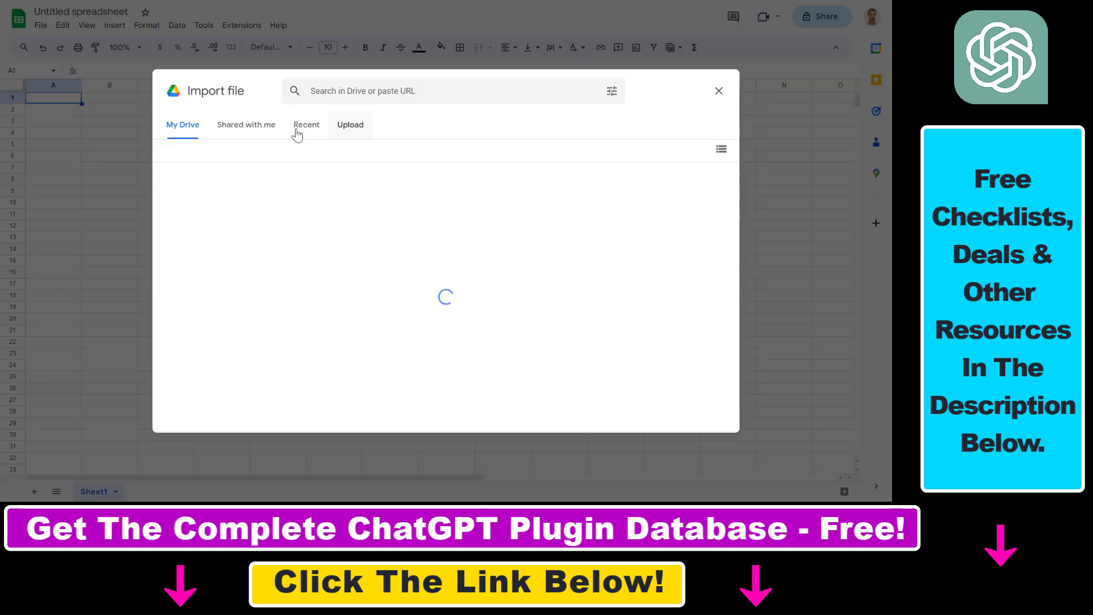
left_click(342, 128)
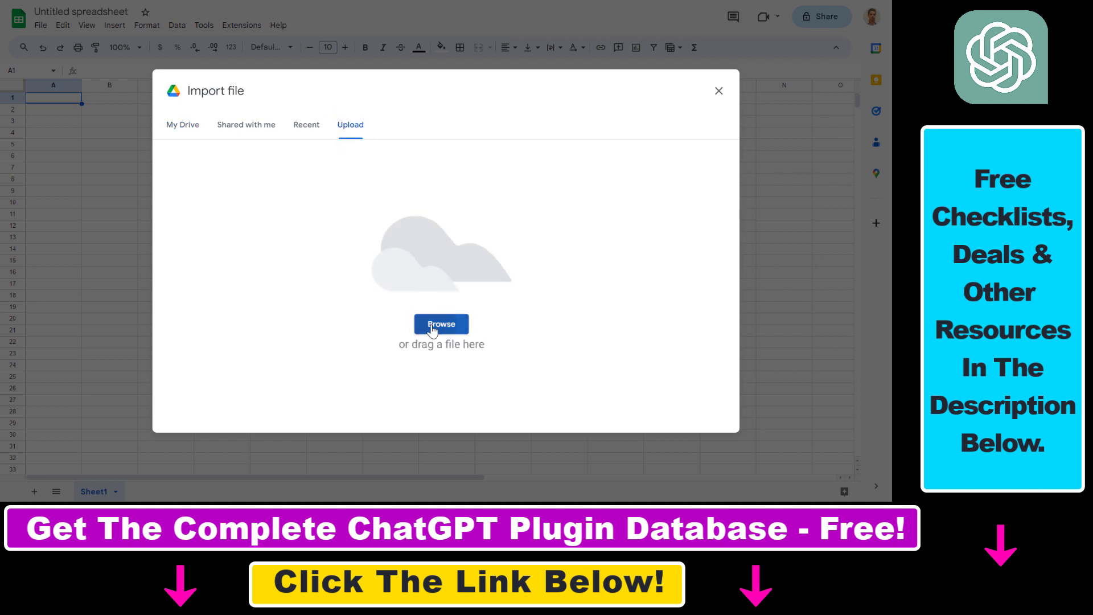
left_click(433, 324)
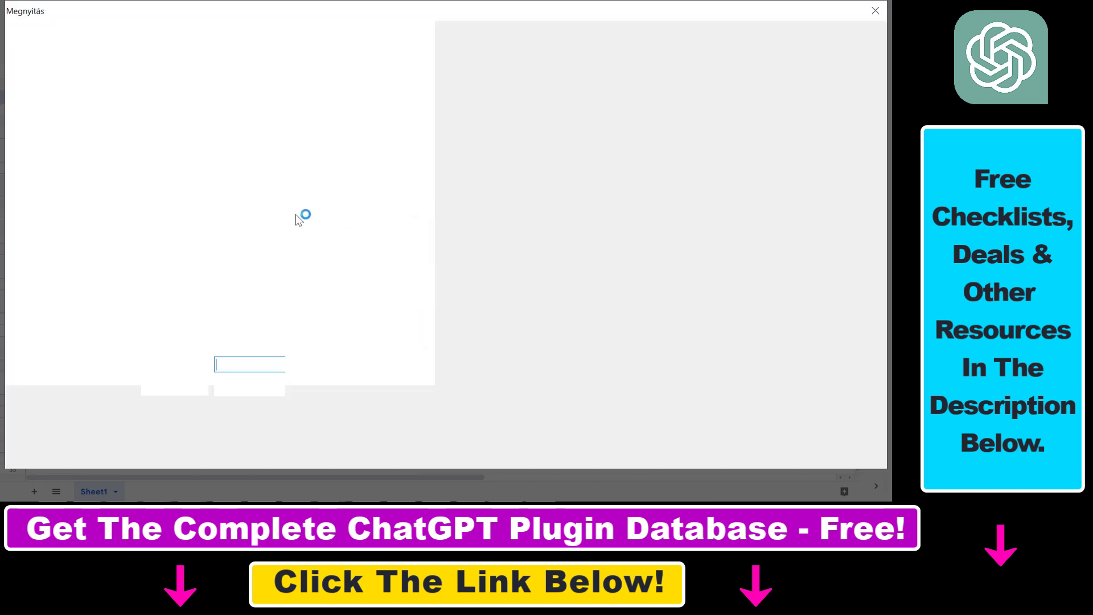
double_click(303, 217)
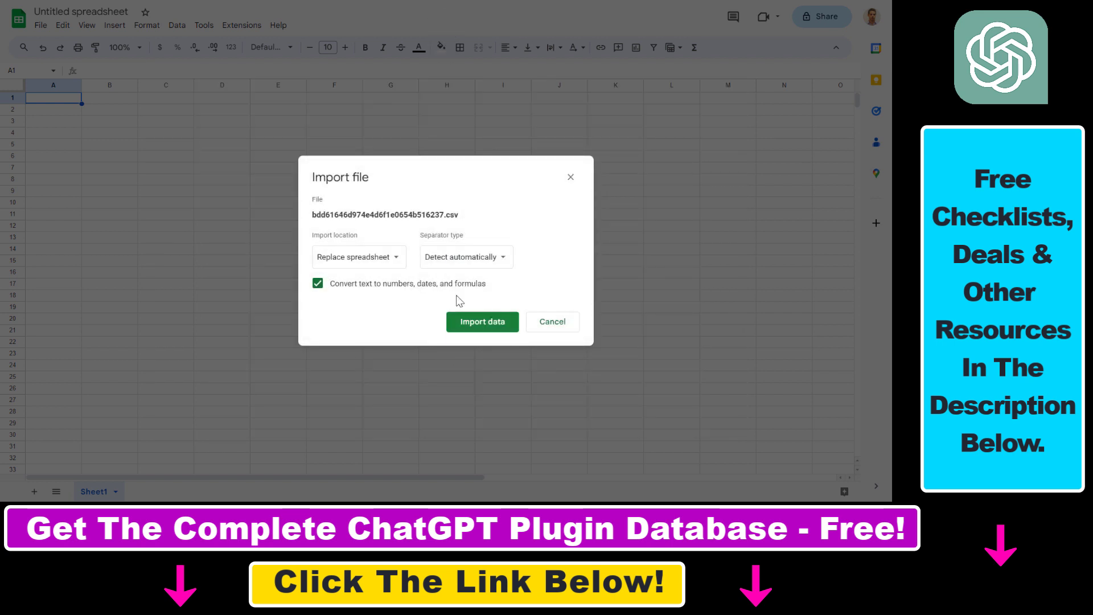
- Import the CSV data and confirm it fills A1:J6 using Ctrl+End and Ctrl+Shift+Home
left_click(475, 328)
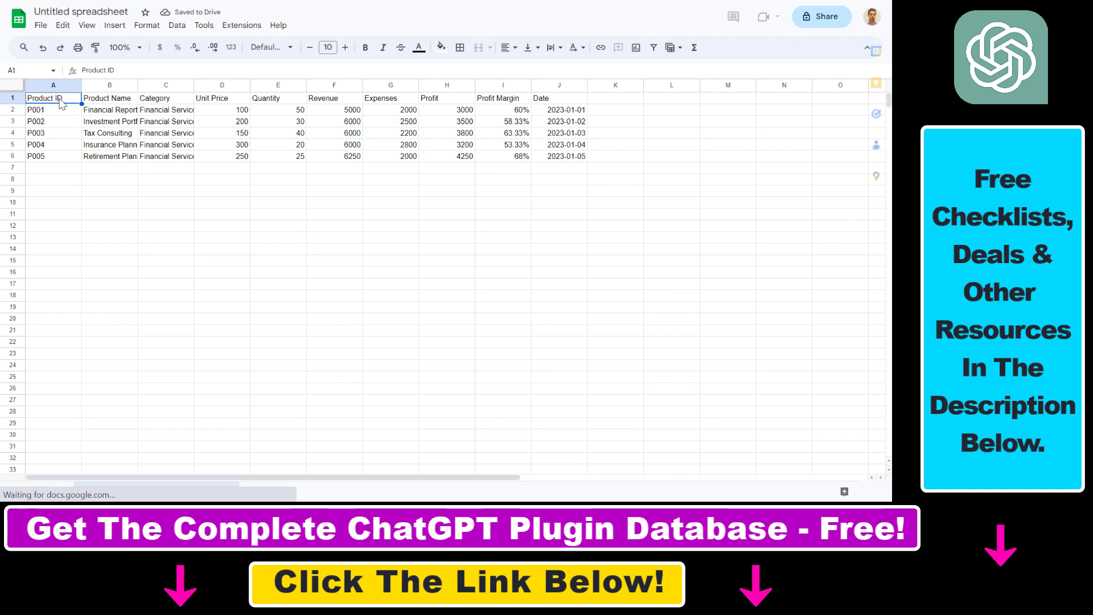
left_click_drag(62, 103, 556, 164)
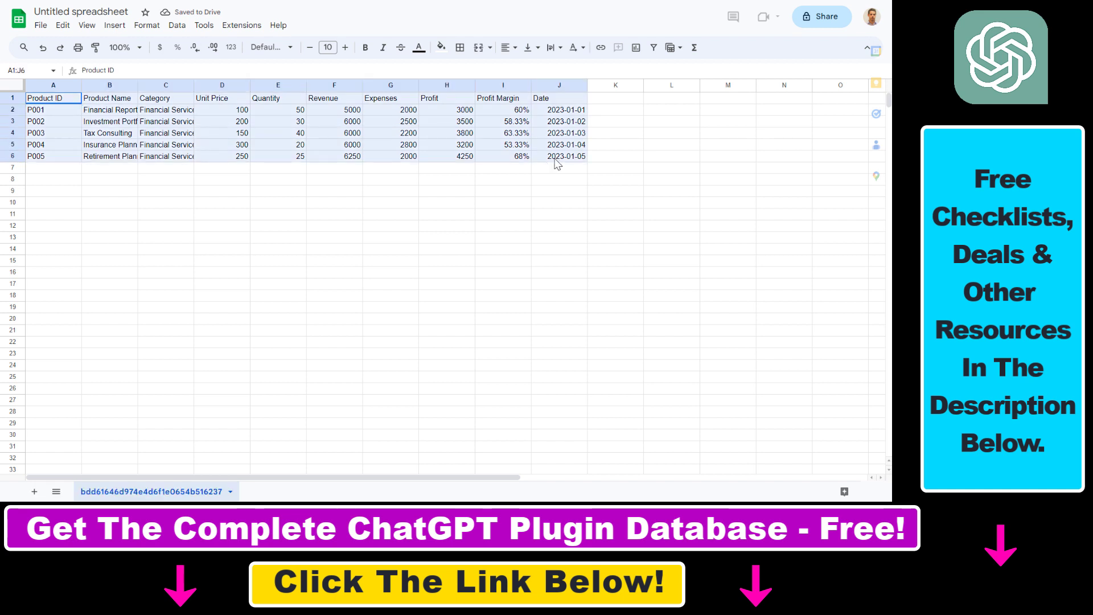
left_click(35, 103)
key("ctrl+End")
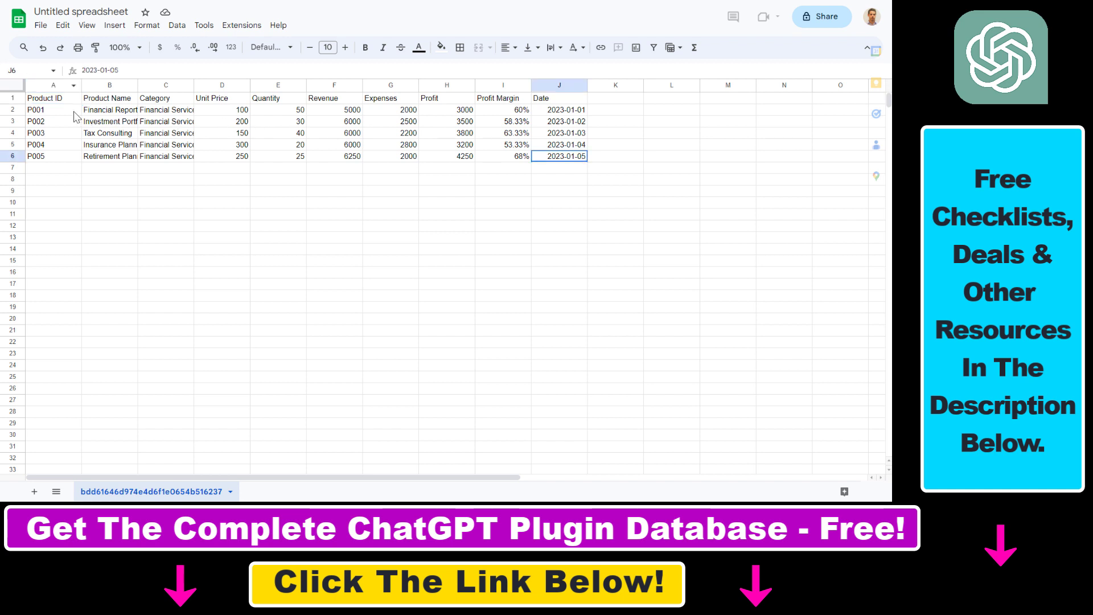
key("ctrl+shift+Home")
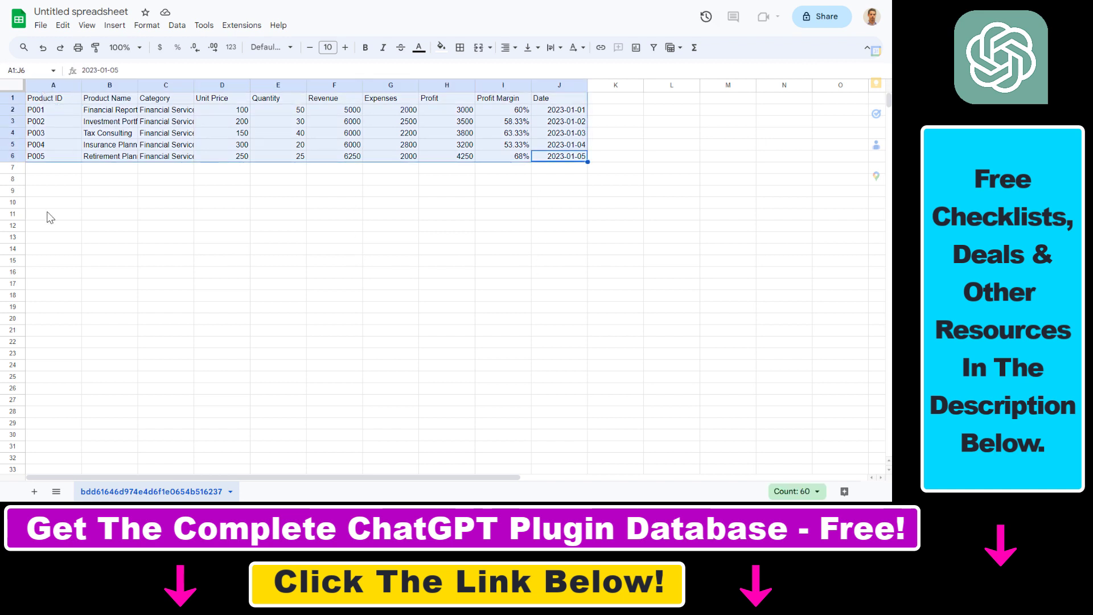
left_click(551, 135)
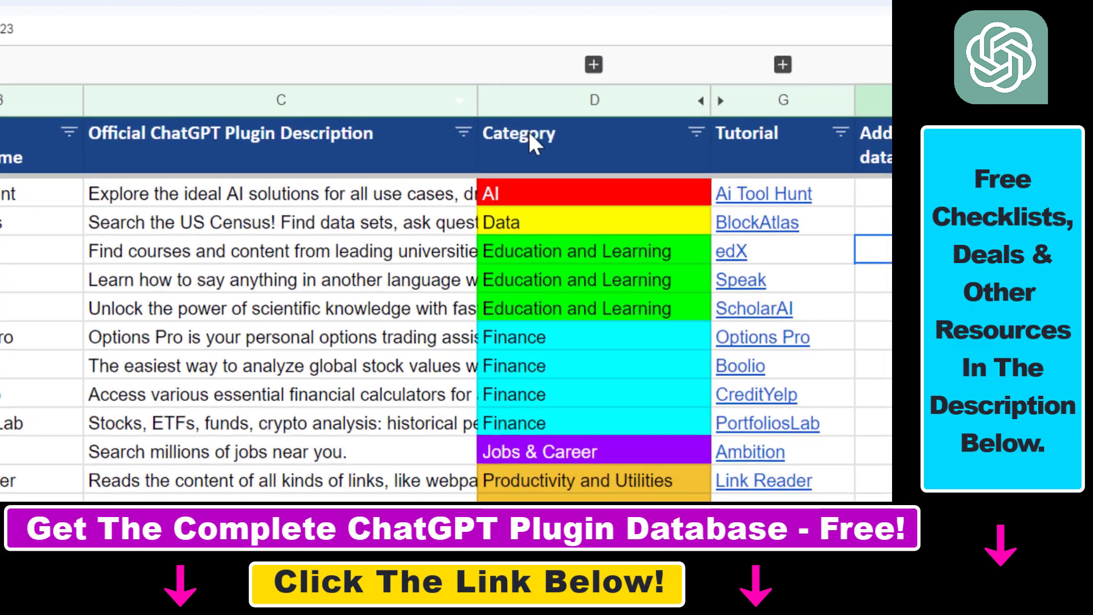
left_click(560, 181)
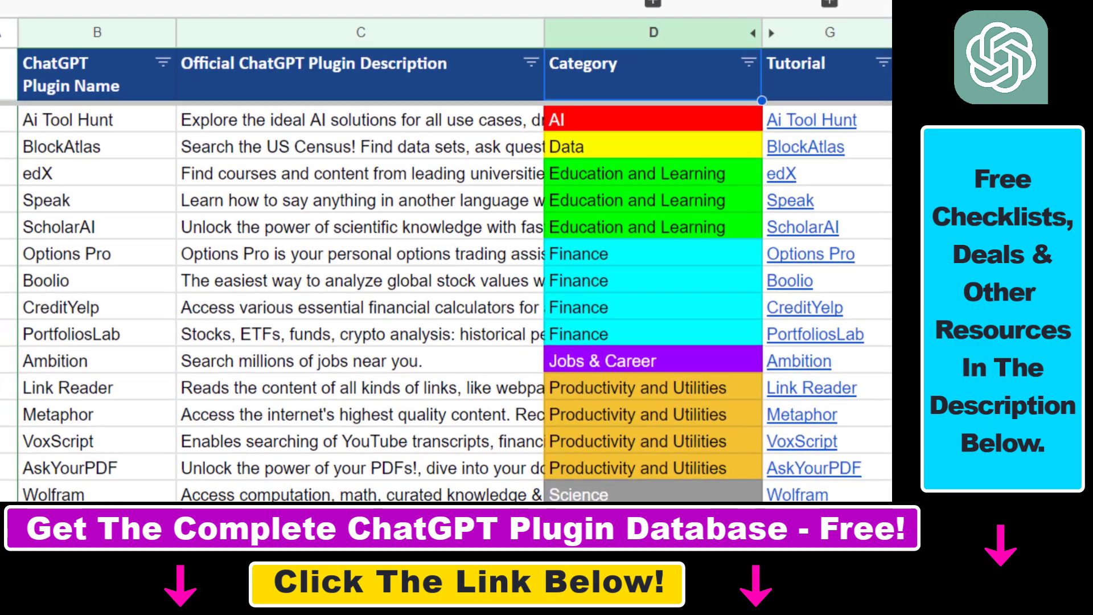
left_click(843, 73)
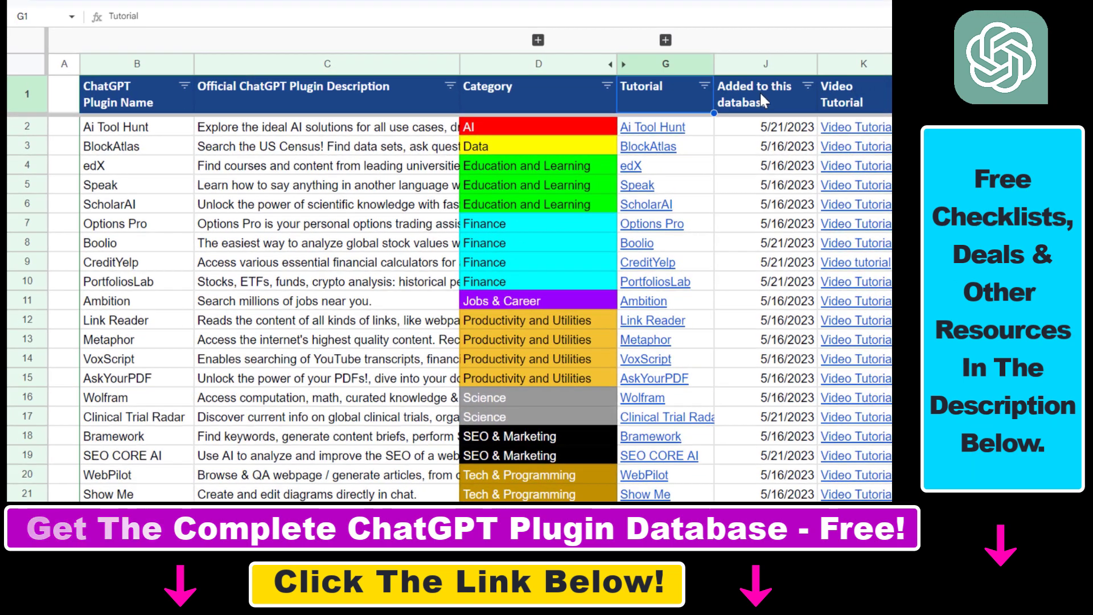
left_click(761, 95)
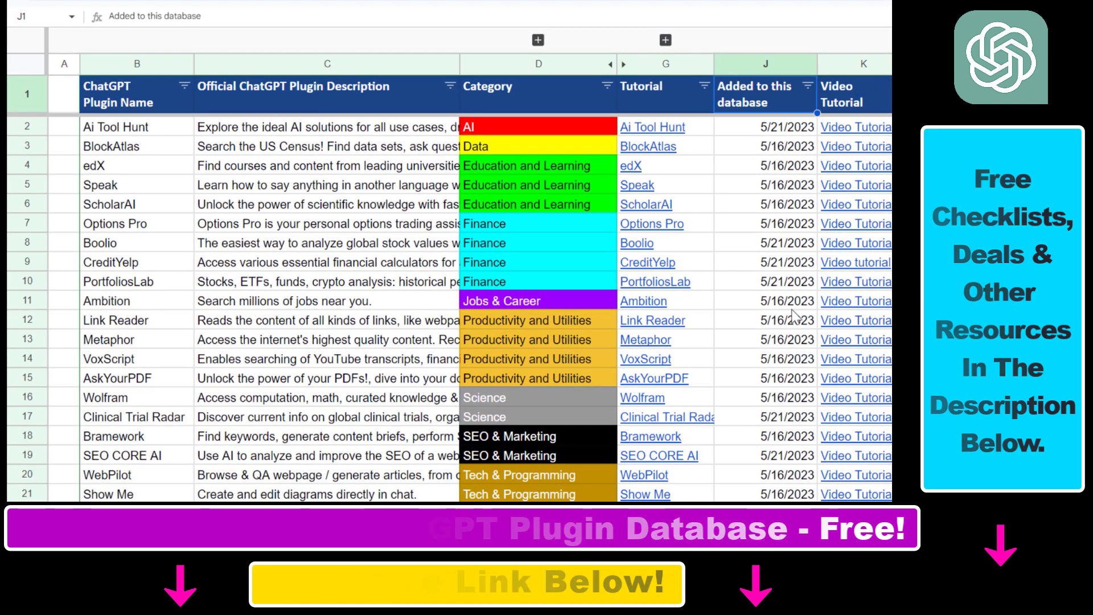